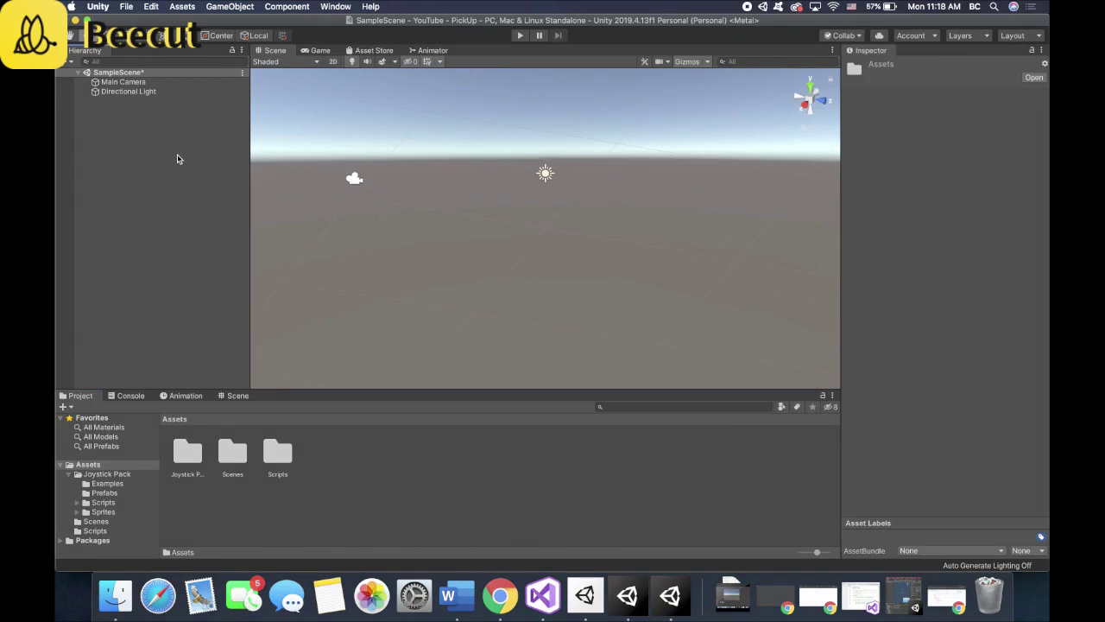
# Step: Add a Plane to SampleScene and set its scale to 2 on X, Y and Z
pyautogui.rightClick(178, 162)
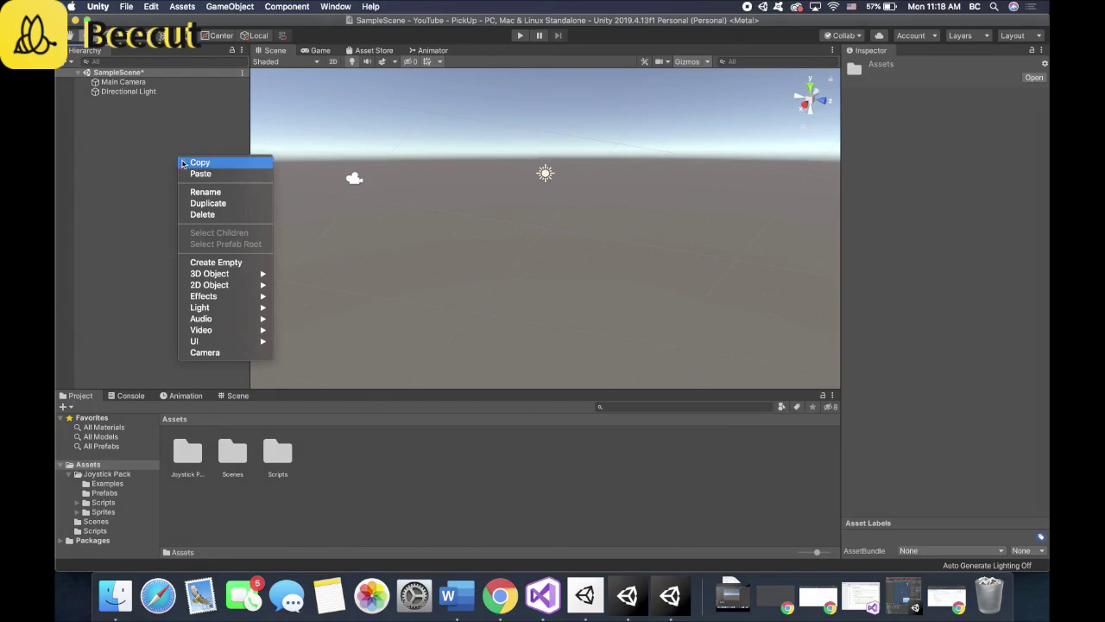
pyautogui.moveTo(239, 277)
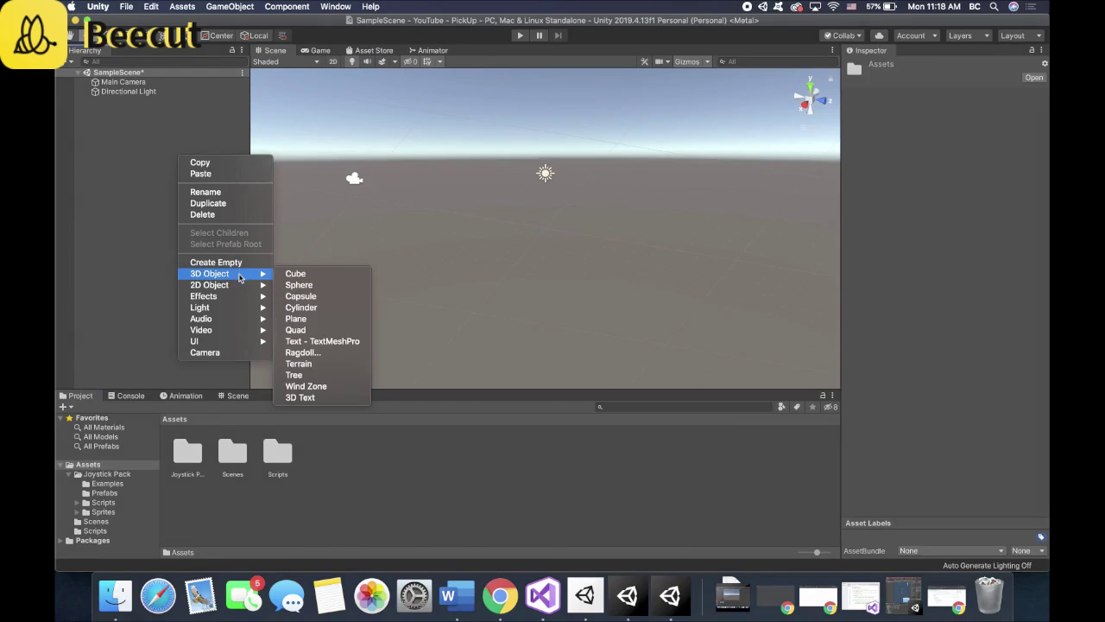
pyautogui.click(303, 318)
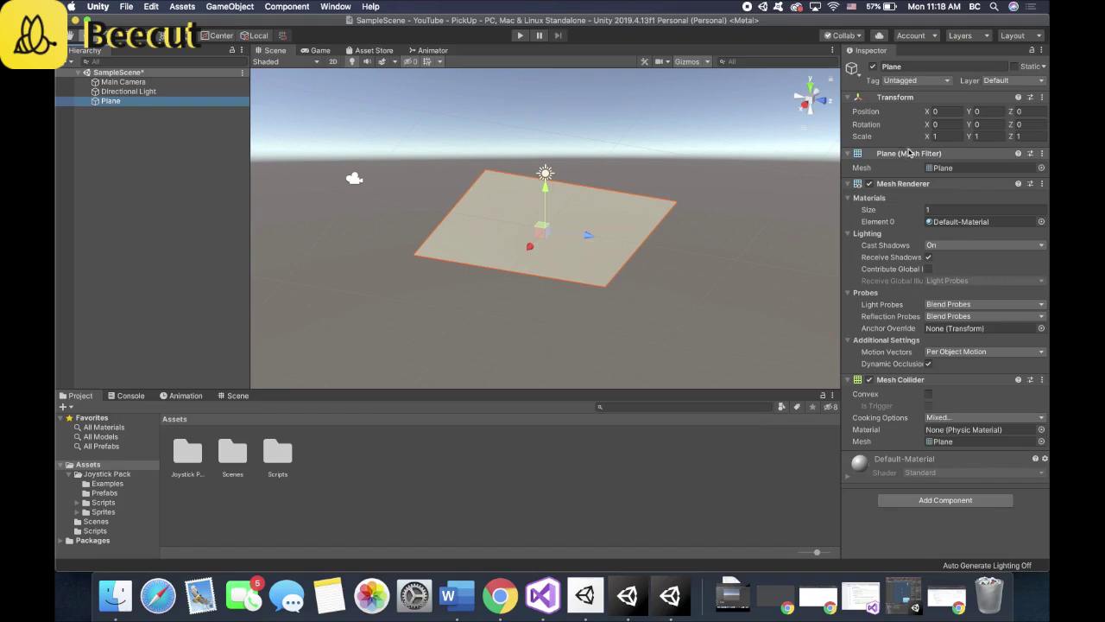
pyautogui.click(944, 136)
pyautogui.write('2')
pyautogui.press('Tab')
pyautogui.write('2')
pyautogui.press('Tab')
pyautogui.write('2')
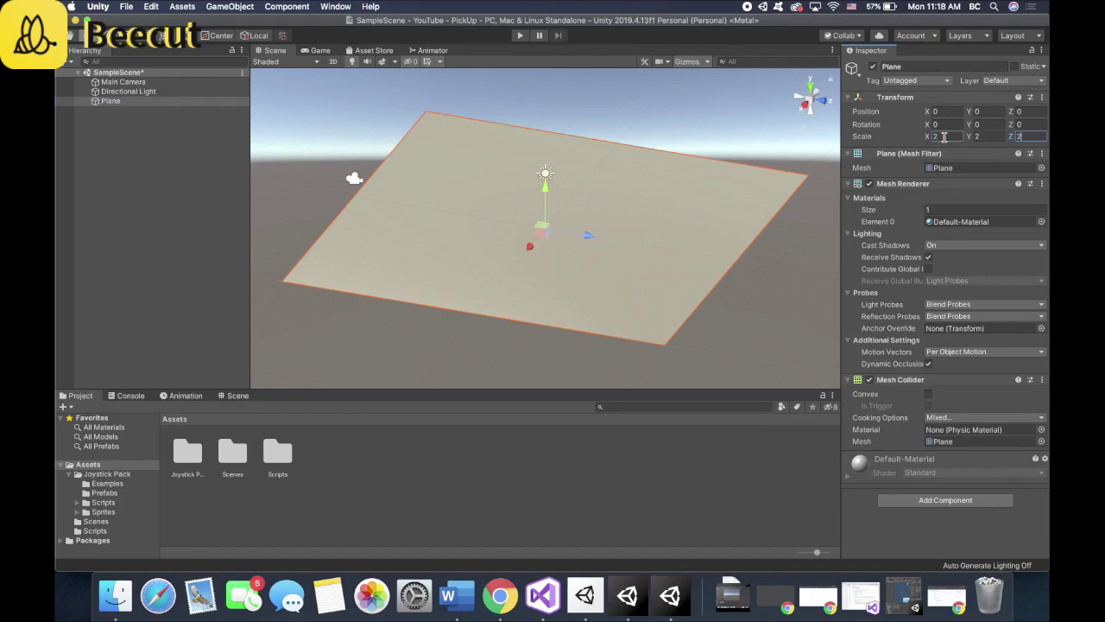
pyautogui.keyDown('alt'); pyautogui.moveTo(566, 300); pyautogui.dragTo(546, 331); pyautogui.keyUp('alt')
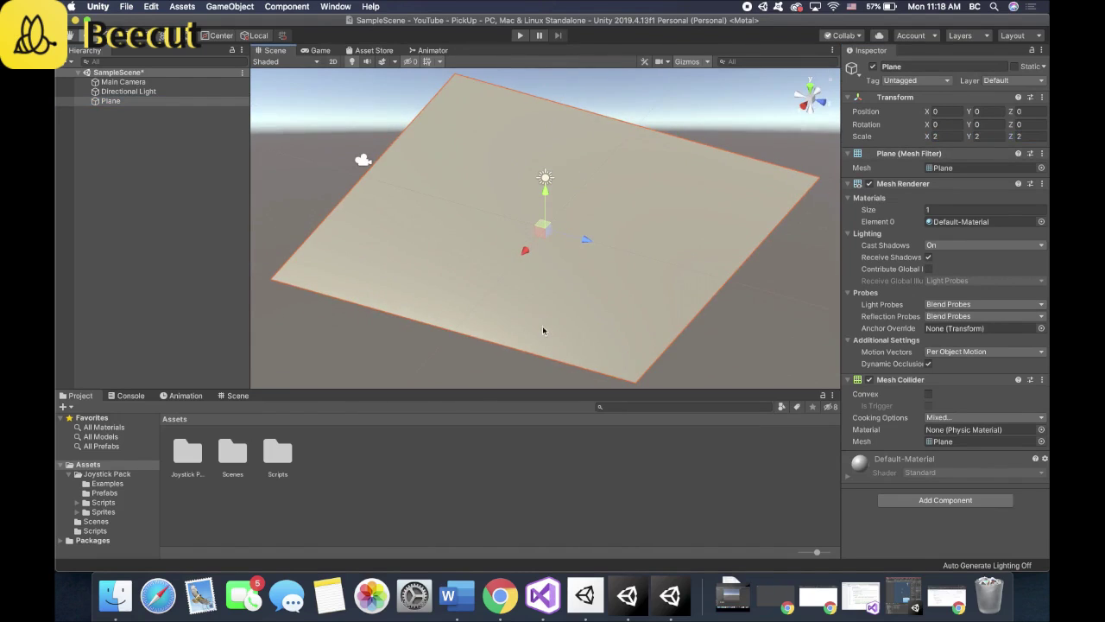
# Step: Create a material asset in the Project panel, keeping the default name New Material
pyautogui.rightClick(353, 465)
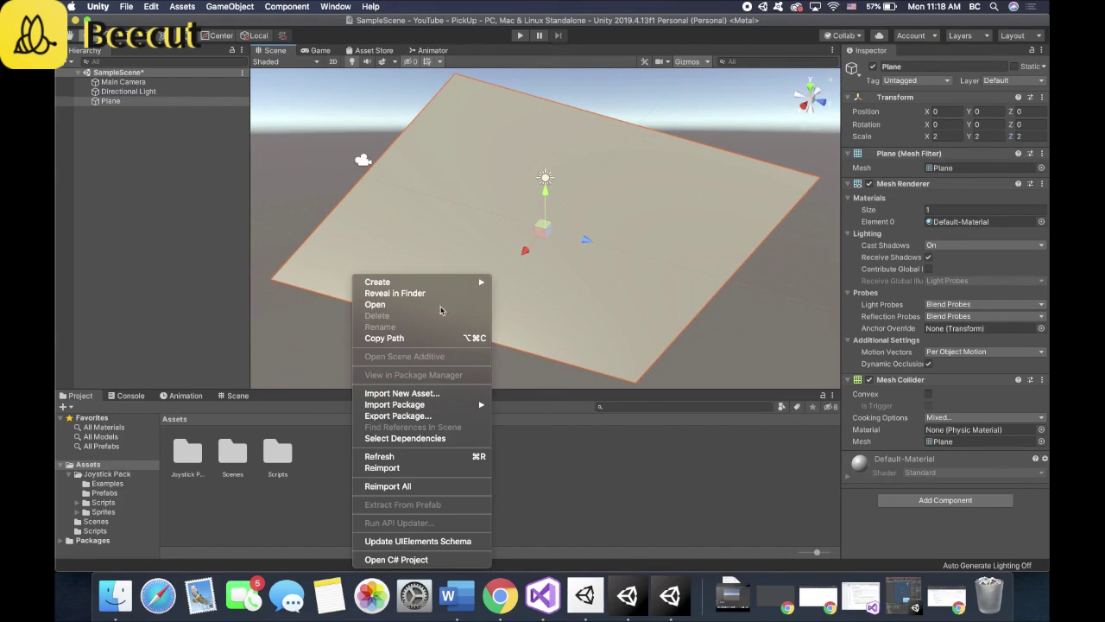
pyautogui.moveTo(451, 283)
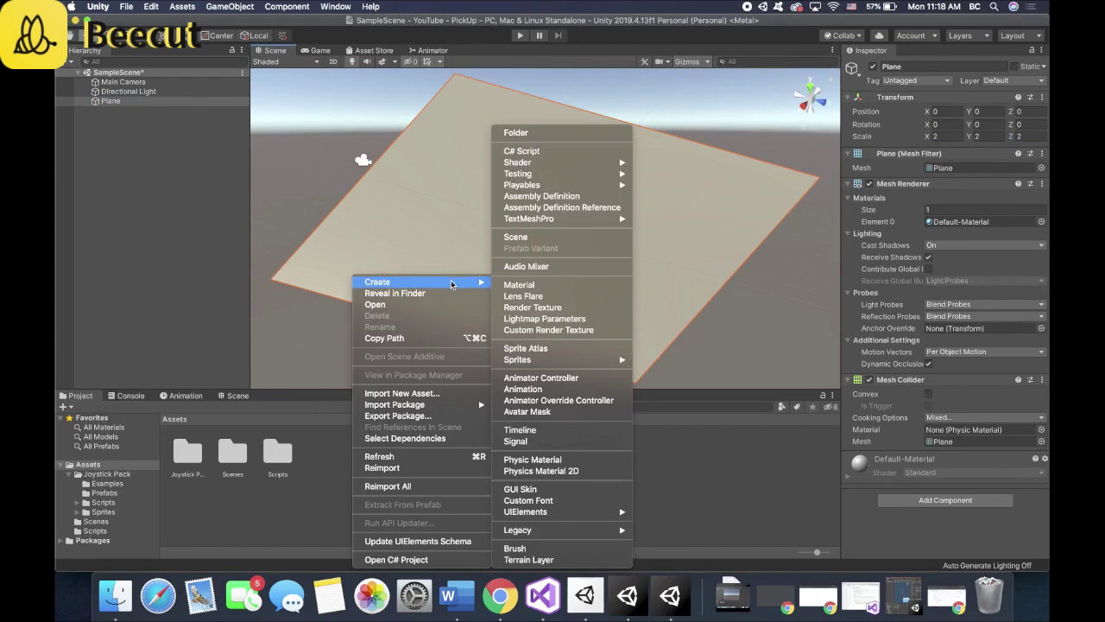
pyautogui.click(526, 285)
pyautogui.press('Return')
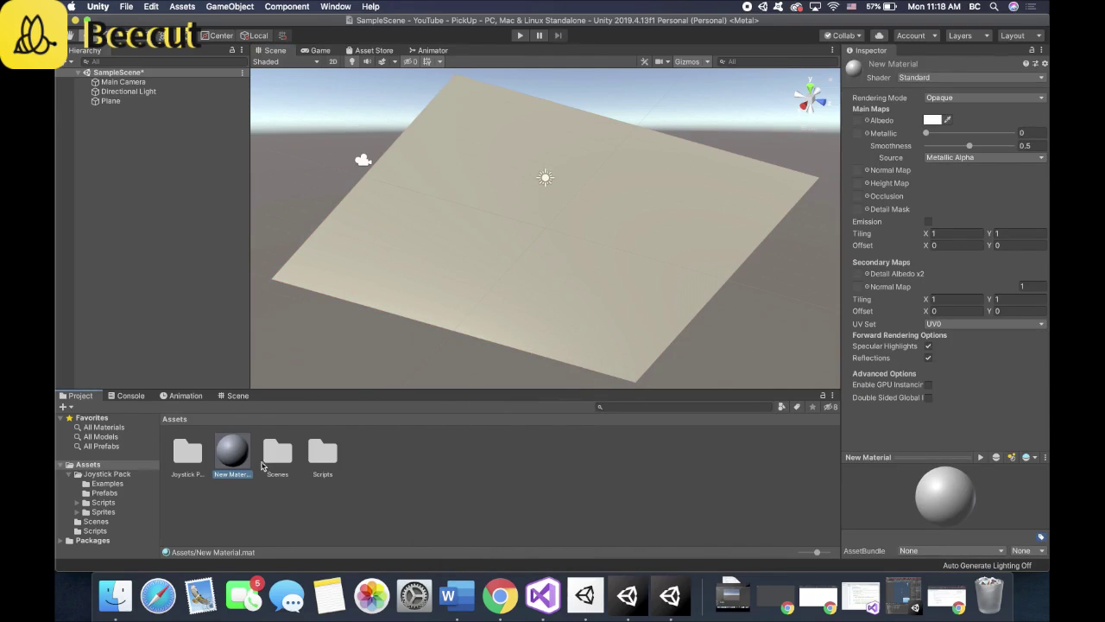
# Step: Set New Material's albedo to pink (FFB6B6) and apply it to the Plane
pyautogui.click(936, 121)
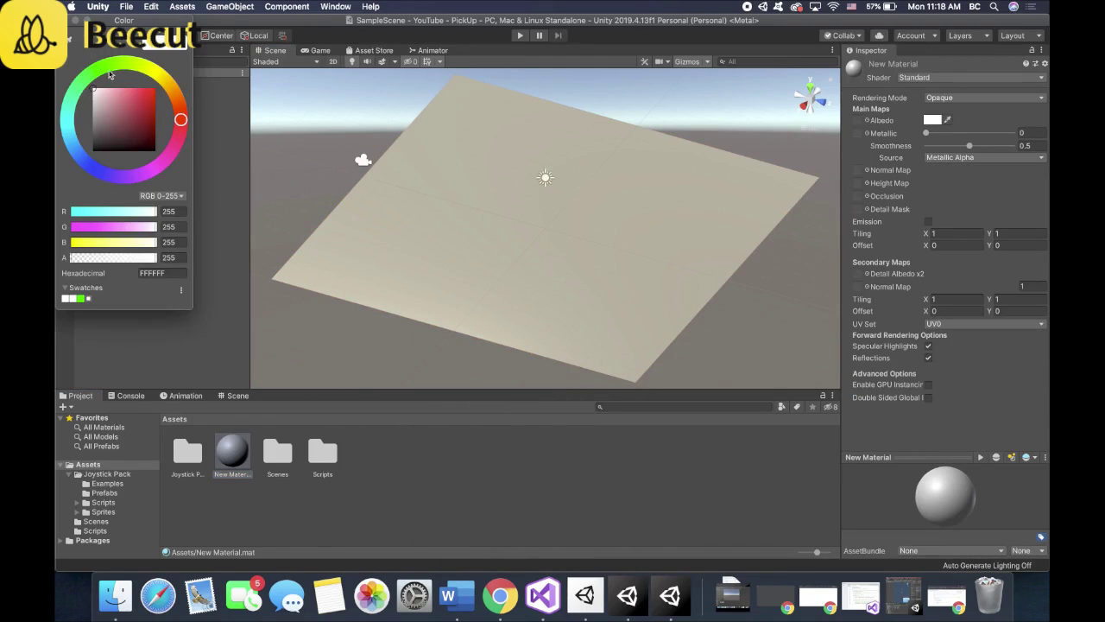
pyautogui.click(105, 96)
pyautogui.moveTo(105, 96); pyautogui.dragTo(112, 89)
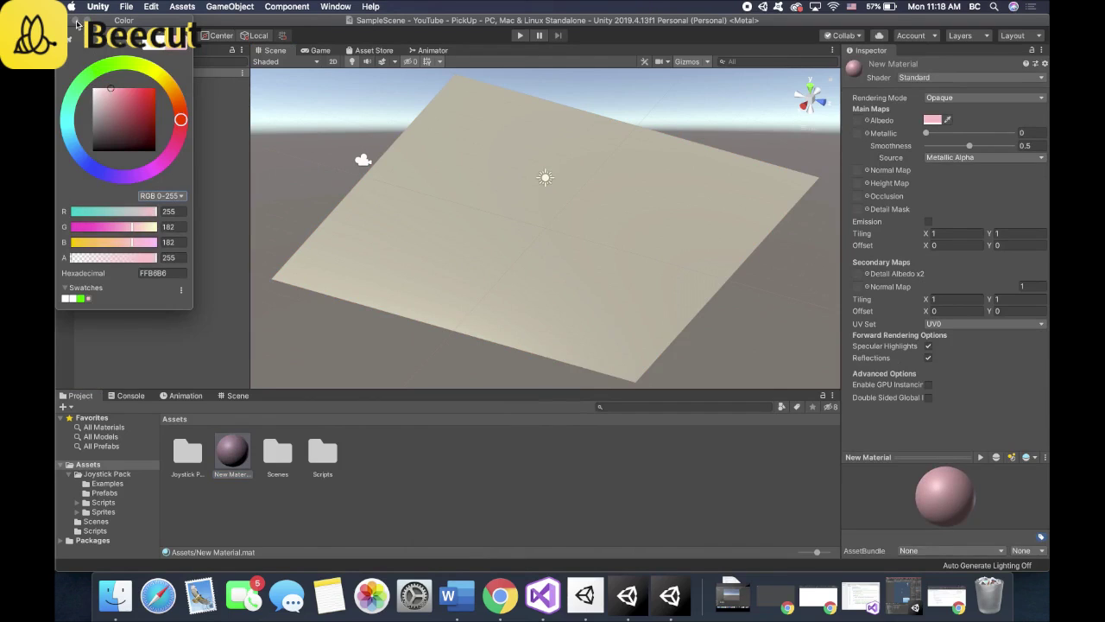
pyautogui.click(76, 19)
pyautogui.moveTo(233, 451); pyautogui.dragTo(467, 243)
pyautogui.keyDown('alt'); pyautogui.moveTo(566, 250); pyautogui.dragTo(595, 248); pyautogui.keyUp('alt')
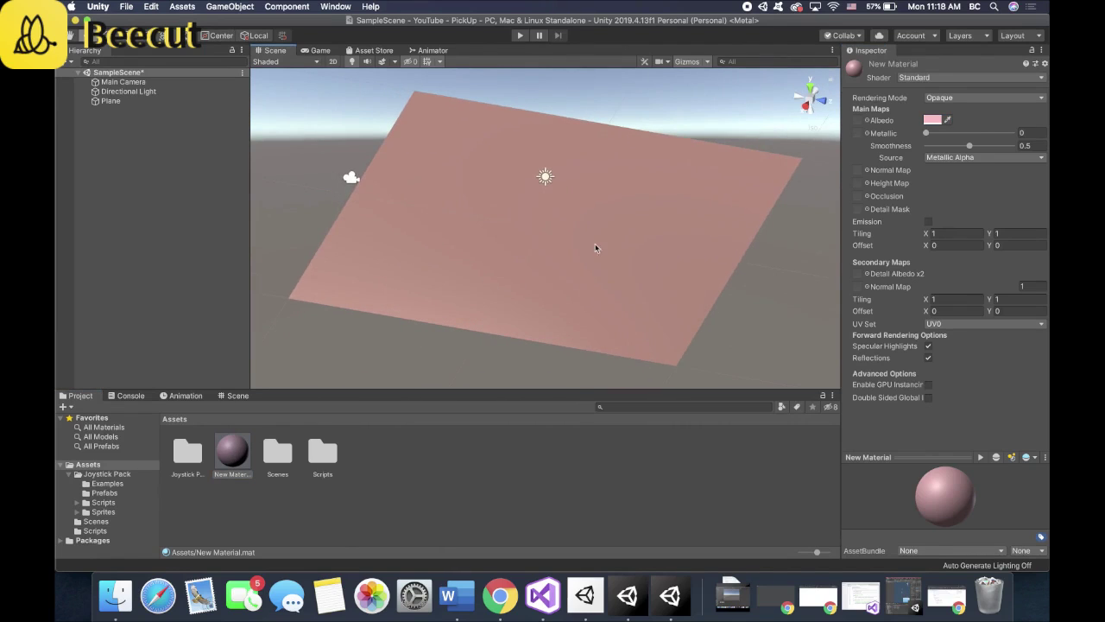
# Step: Add a Sphere and set its Position Y to 0.5 so it sits on the plane
pyautogui.rightClick(136, 135)
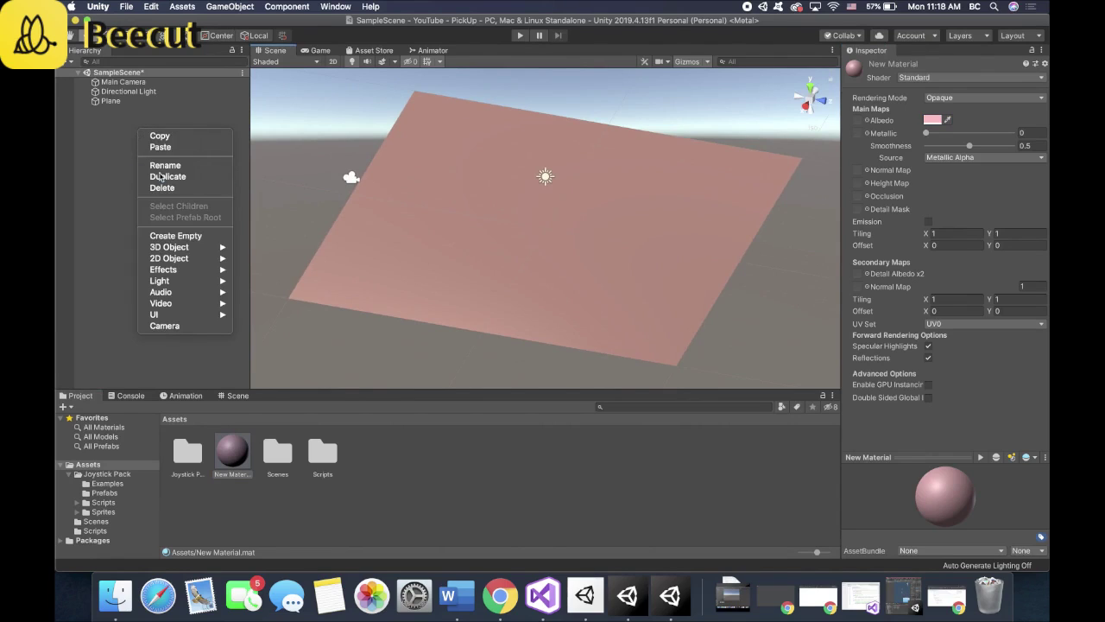
pyautogui.moveTo(187, 249)
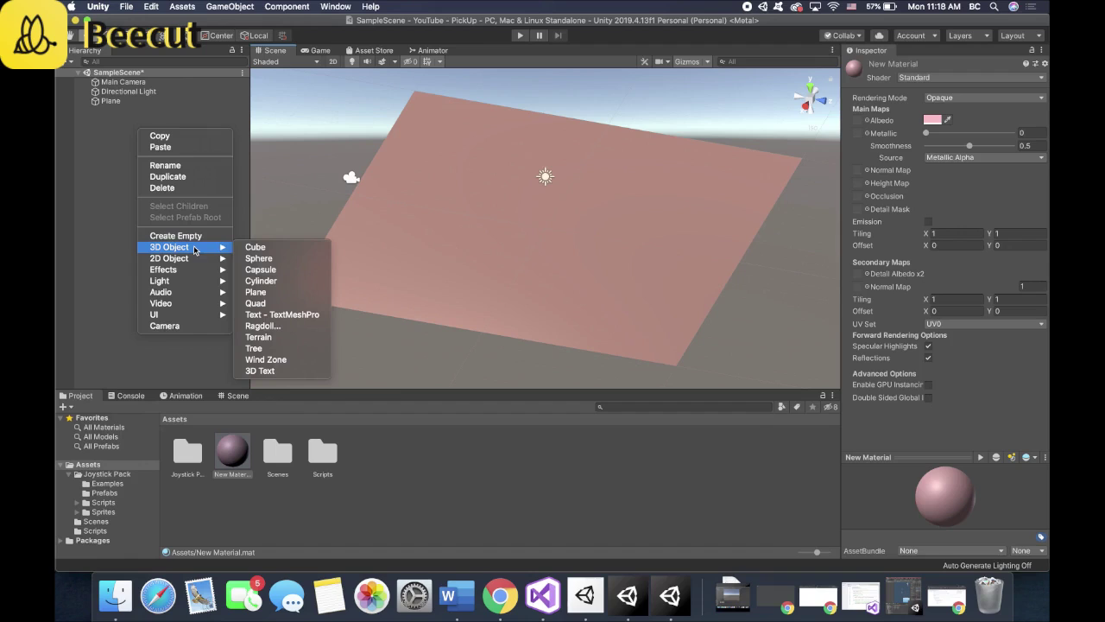
pyautogui.click(257, 258)
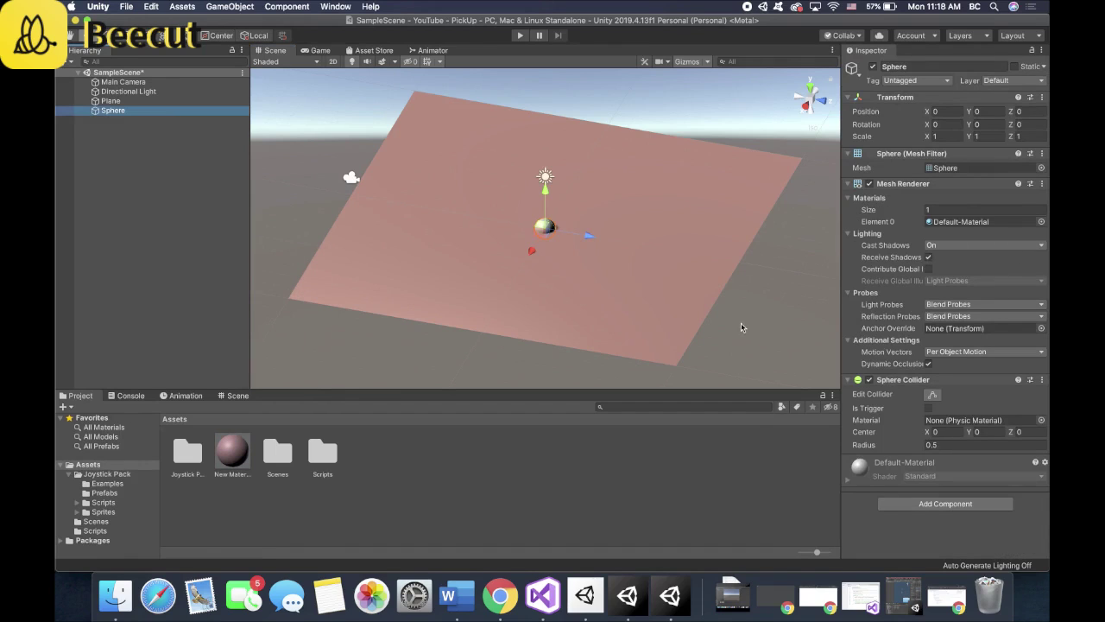
pyautogui.keyDown('alt'); pyautogui.moveTo(607, 246); pyautogui.dragTo(623, 192); pyautogui.keyUp('alt')
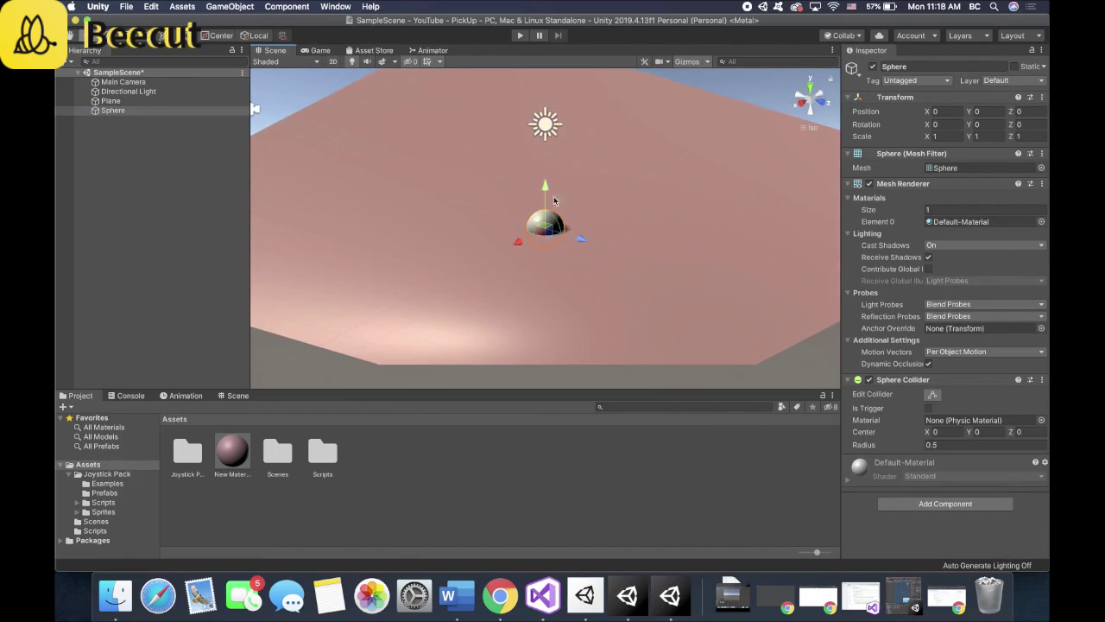
pyautogui.click(990, 112)
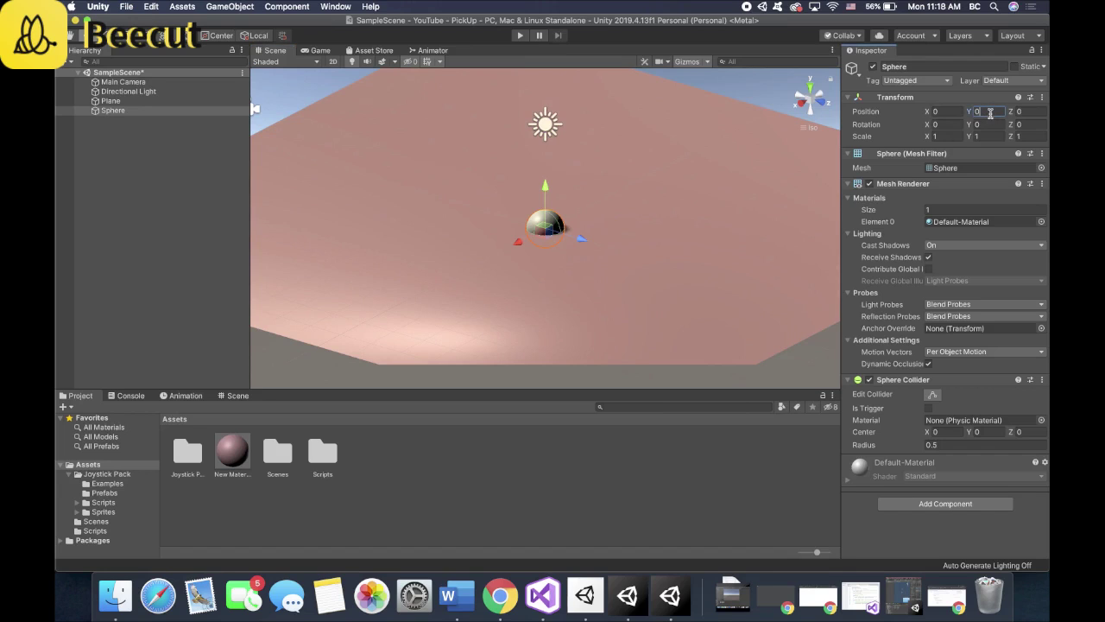
pyautogui.write('.5')
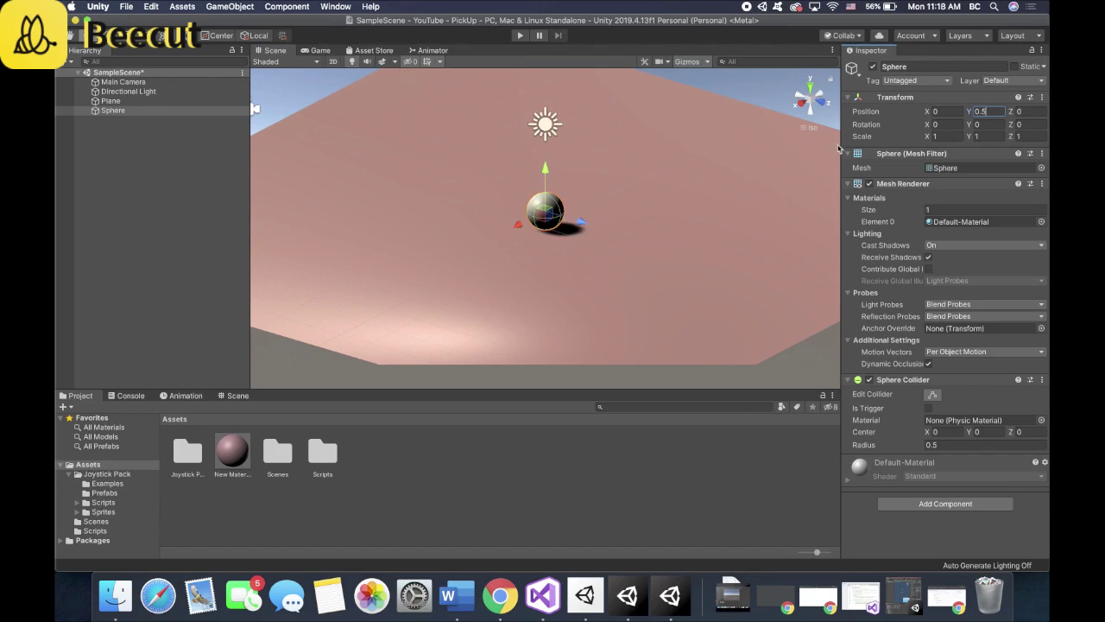
pyautogui.keyDown('alt'); pyautogui.moveTo(713, 183); pyautogui.dragTo(798, 127); pyautogui.keyUp('alt')
pyautogui.keyDown('alt'); pyautogui.moveTo(670, 210); pyautogui.dragTo(526, 329); pyautogui.keyUp('alt')
# Step: Create a second material asset, New Material 1
pyautogui.rightClick(399, 460)
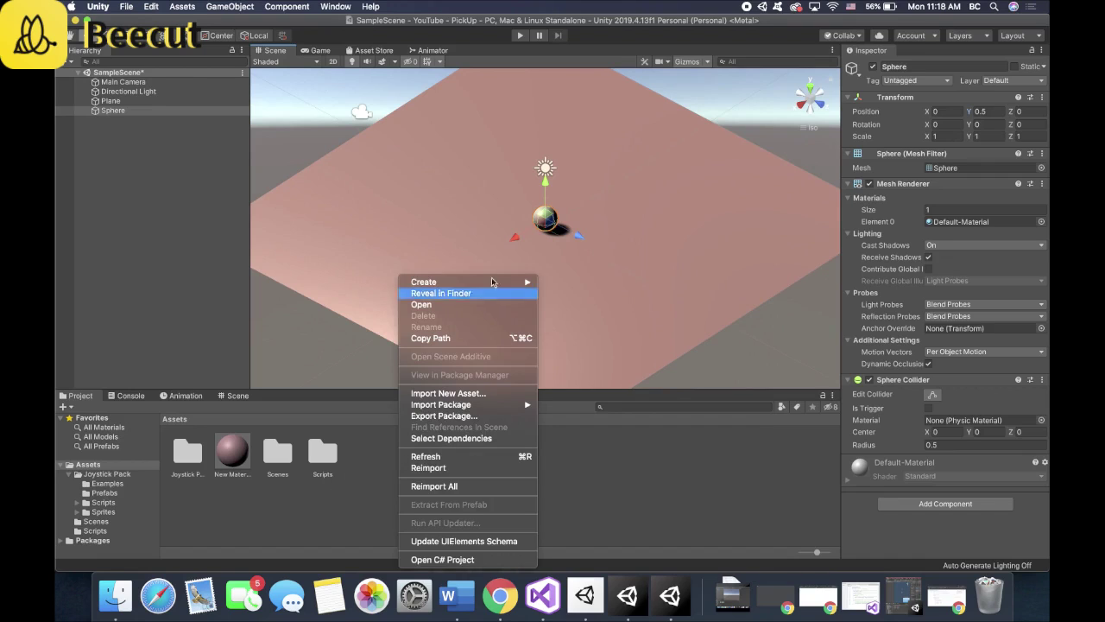
pyautogui.moveTo(432, 283)
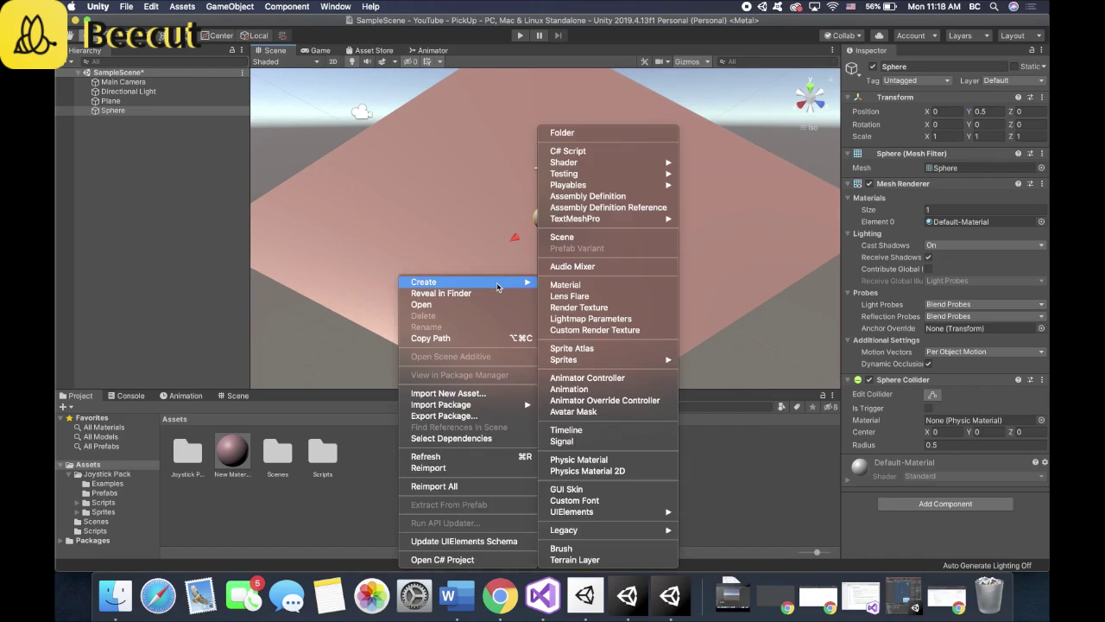
pyautogui.click(626, 285)
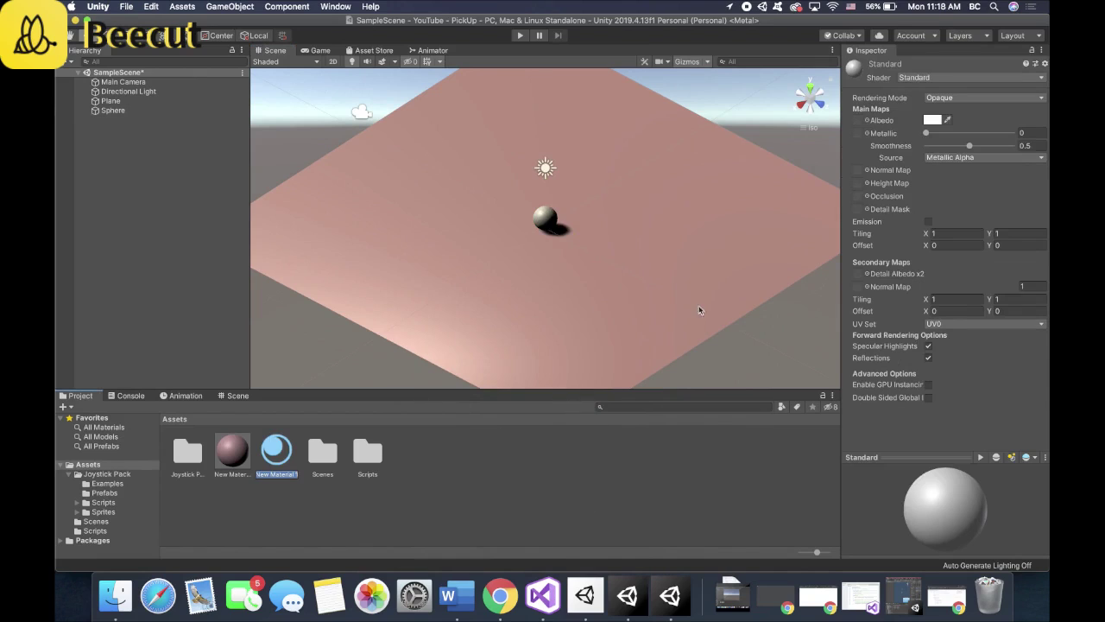
pyautogui.click(771, 447)
# Step: Give New Material 1 a light green albedo and apply it to the Sphere
pyautogui.click(933, 120)
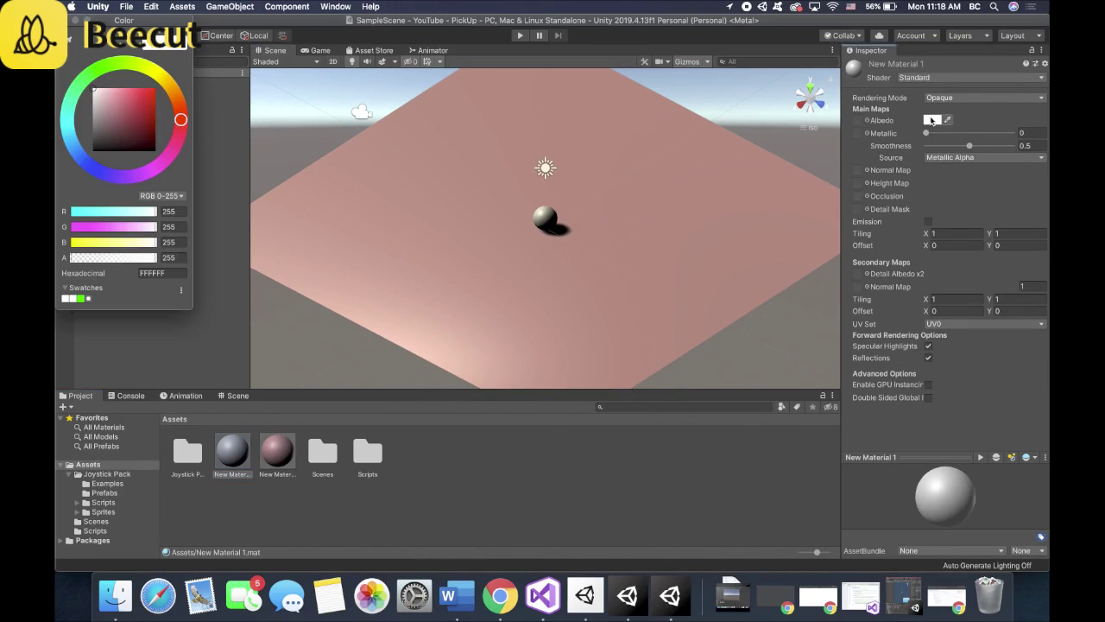
pyautogui.click(104, 67)
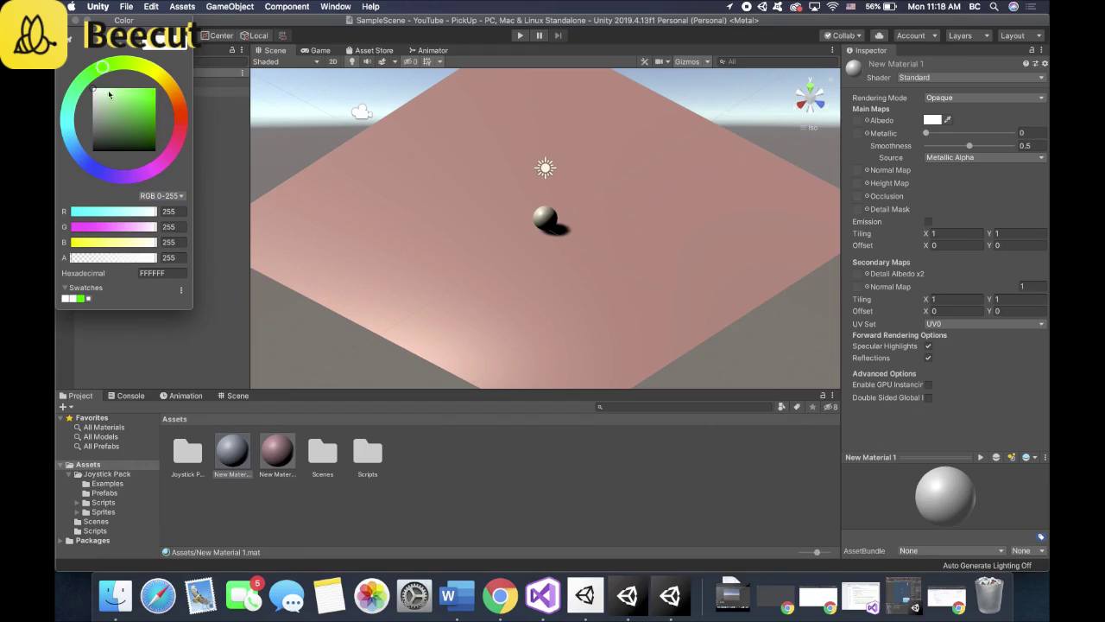
pyautogui.click(112, 89)
pyautogui.click(74, 21)
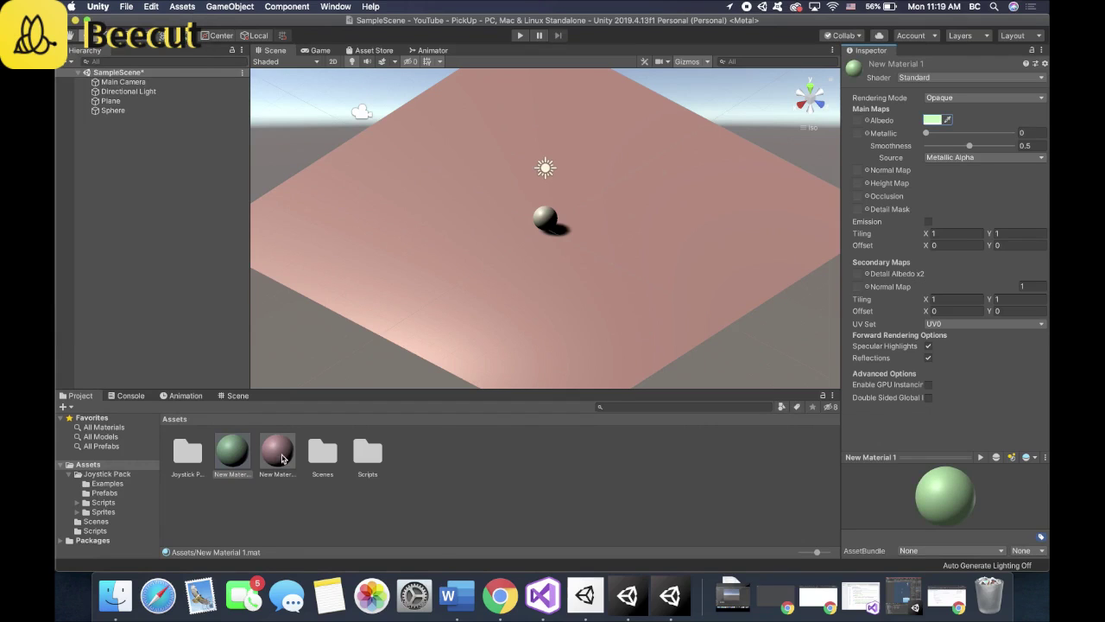
pyautogui.moveTo(247, 469); pyautogui.dragTo(544, 224)
pyautogui.keyDown('alt'); pyautogui.moveTo(526, 271); pyautogui.dragTo(444, 322); pyautogui.keyUp('alt')
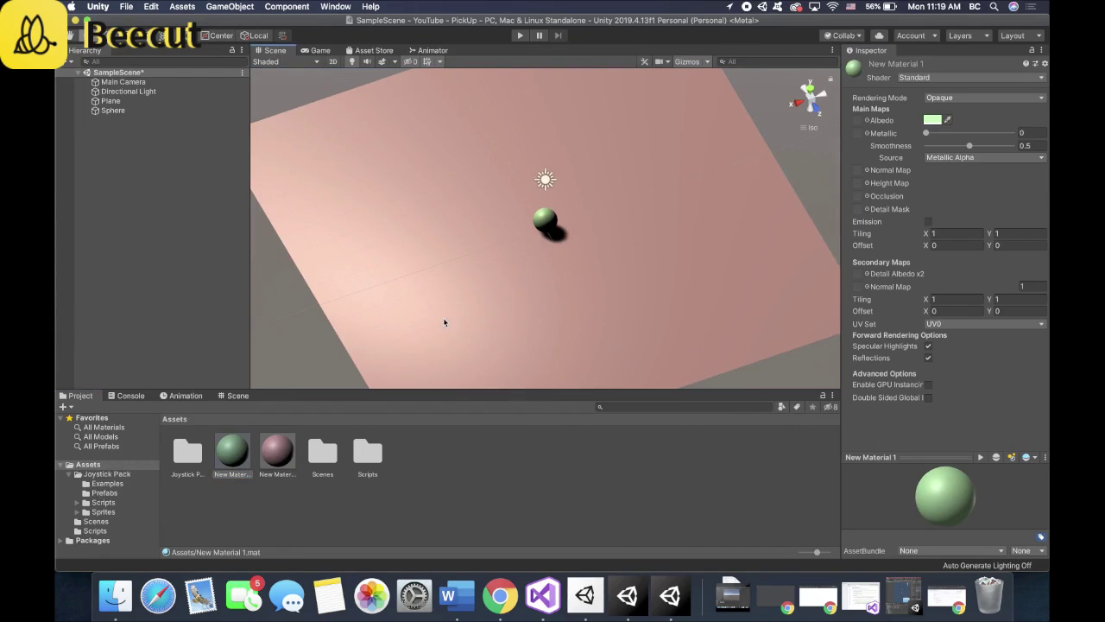
# Step: Add a Cube and scale it to 0.5 on X, Y and Z
pyautogui.rightClick(183, 201)
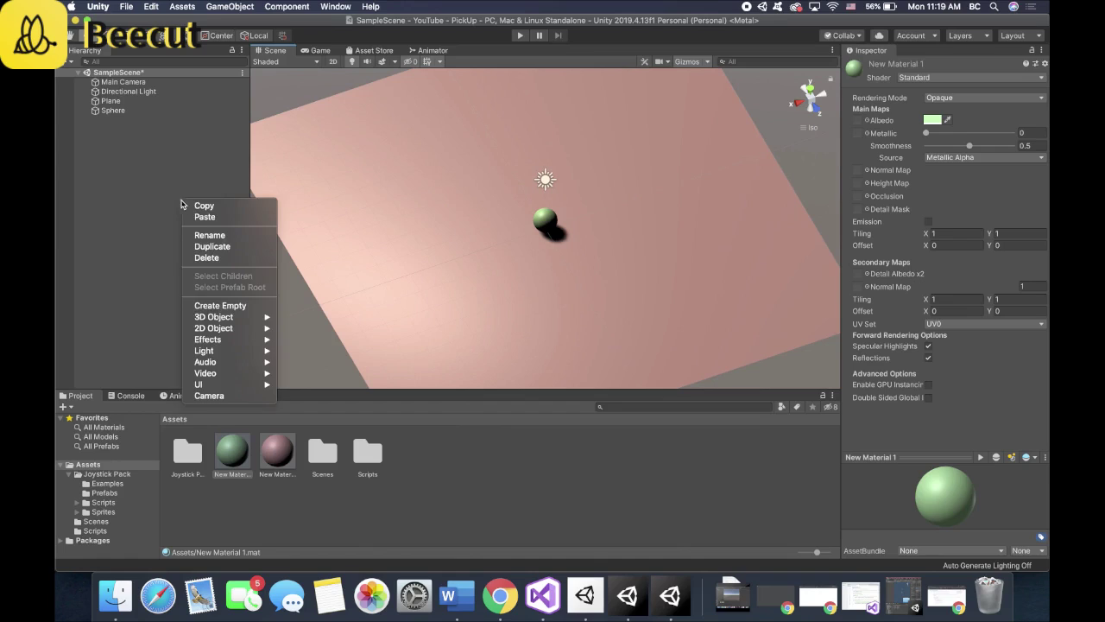
pyautogui.moveTo(235, 317)
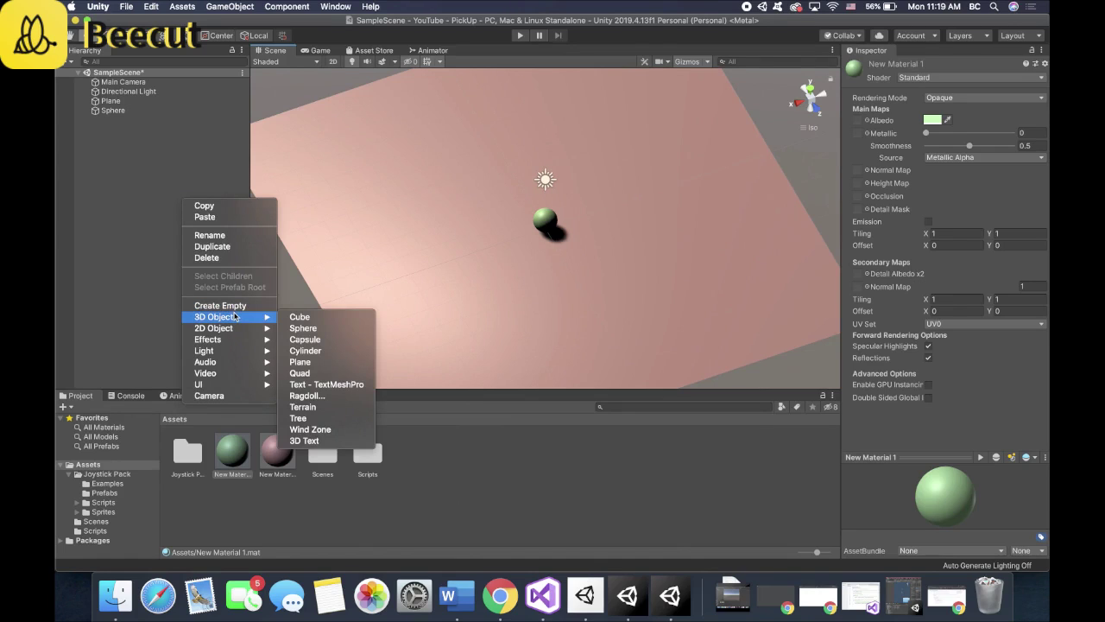
pyautogui.click(326, 321)
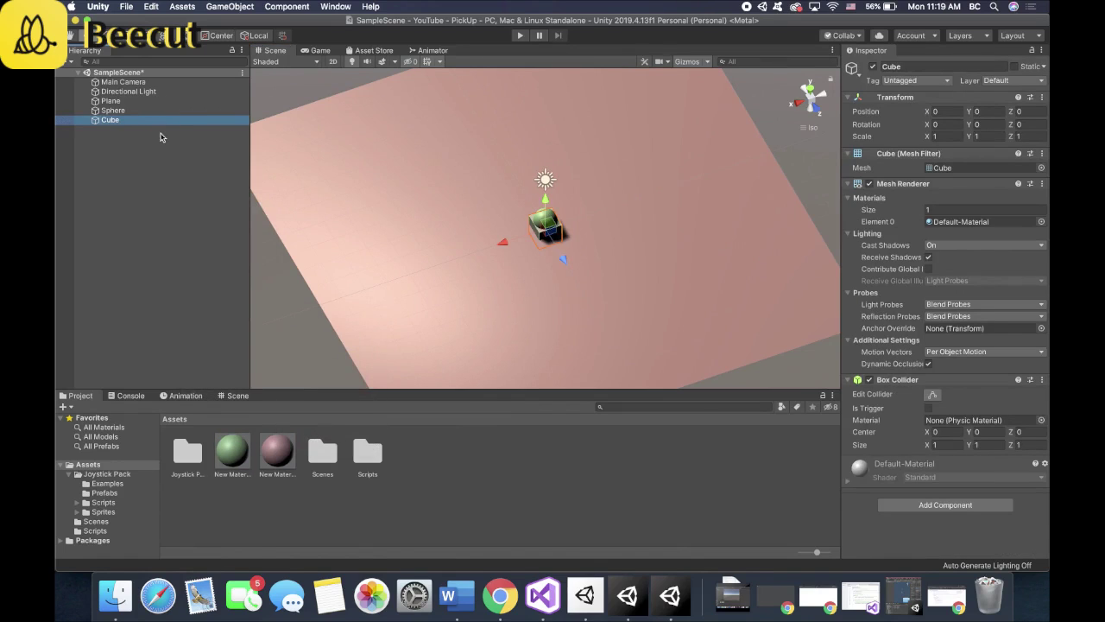
pyautogui.keyDown('alt'); pyautogui.moveTo(505, 240); pyautogui.dragTo(672, 137); pyautogui.keyUp('alt')
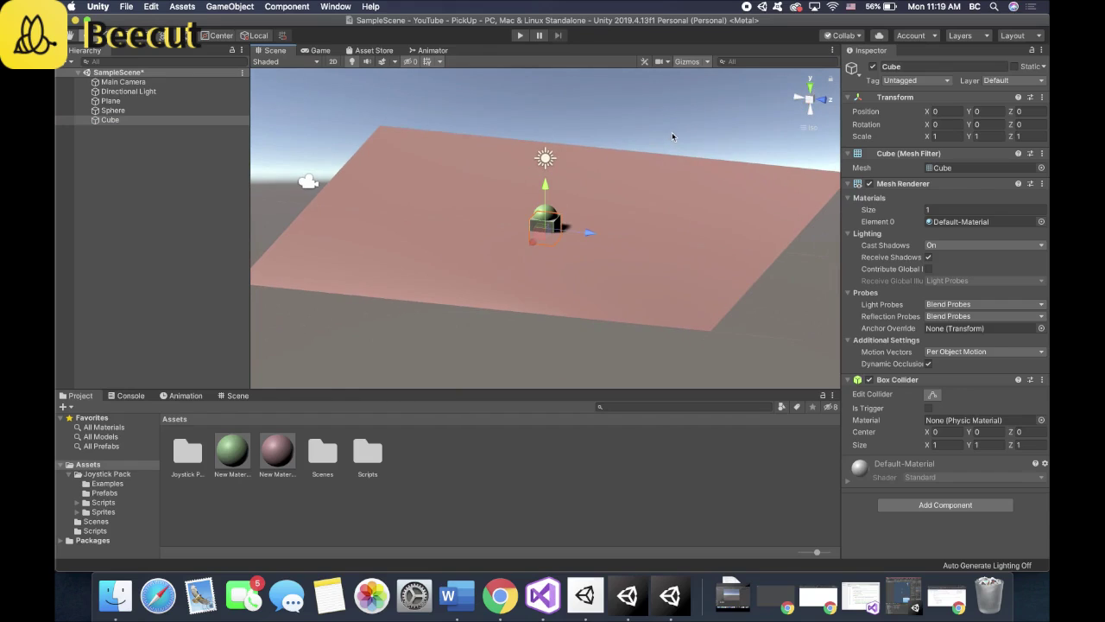
pyautogui.click(960, 137)
pyautogui.write('.5')
pyautogui.press('Tab')
pyautogui.write('.5')
pyautogui.press('Tab')
pyautogui.write('.5')
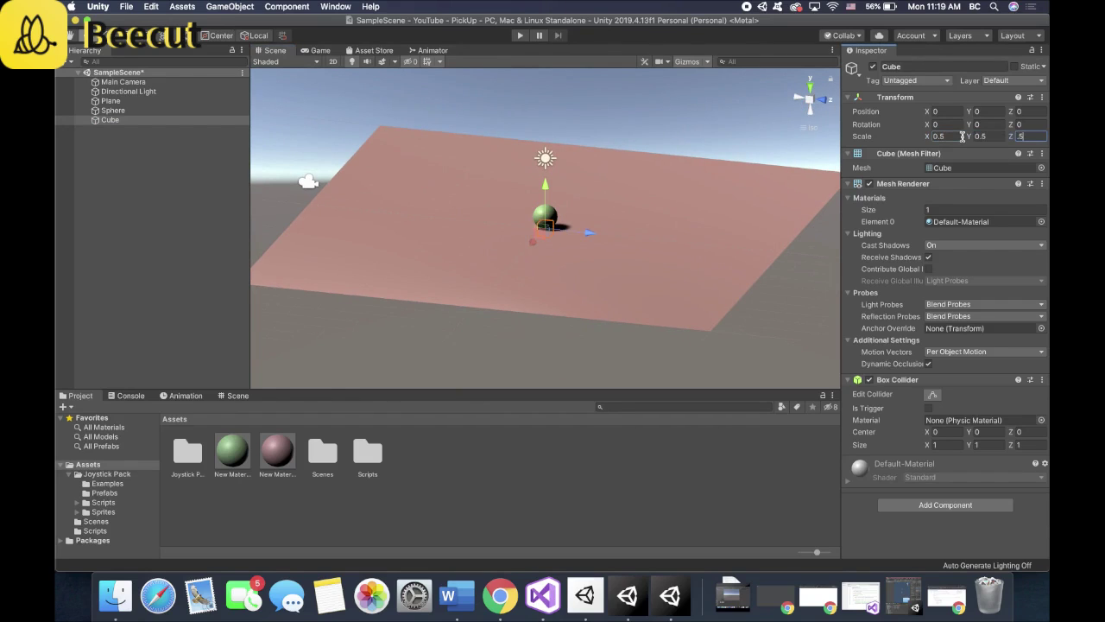
# Step: Raise the cube to Y 0.51 on the plane at X 3.06, undoing an accidental rotation
pyautogui.moveTo(544, 187); pyautogui.dragTo(545, 176)
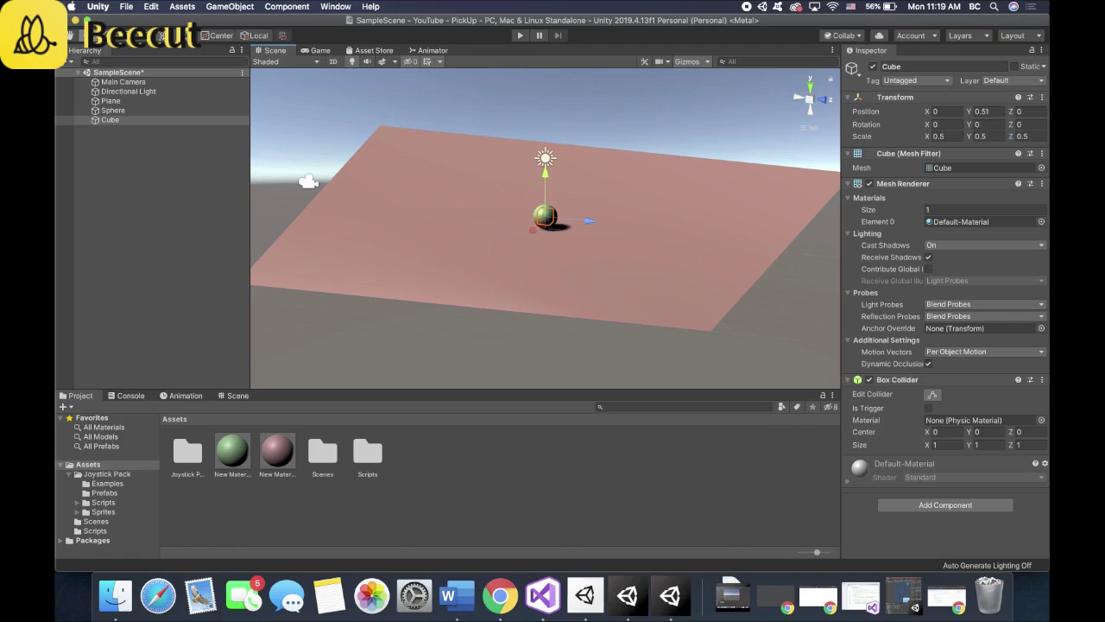
pyautogui.click(173, 36)
pyautogui.keyDown('alt'); pyautogui.moveTo(629, 227); pyautogui.dragTo(683, 259); pyautogui.keyUp('alt')
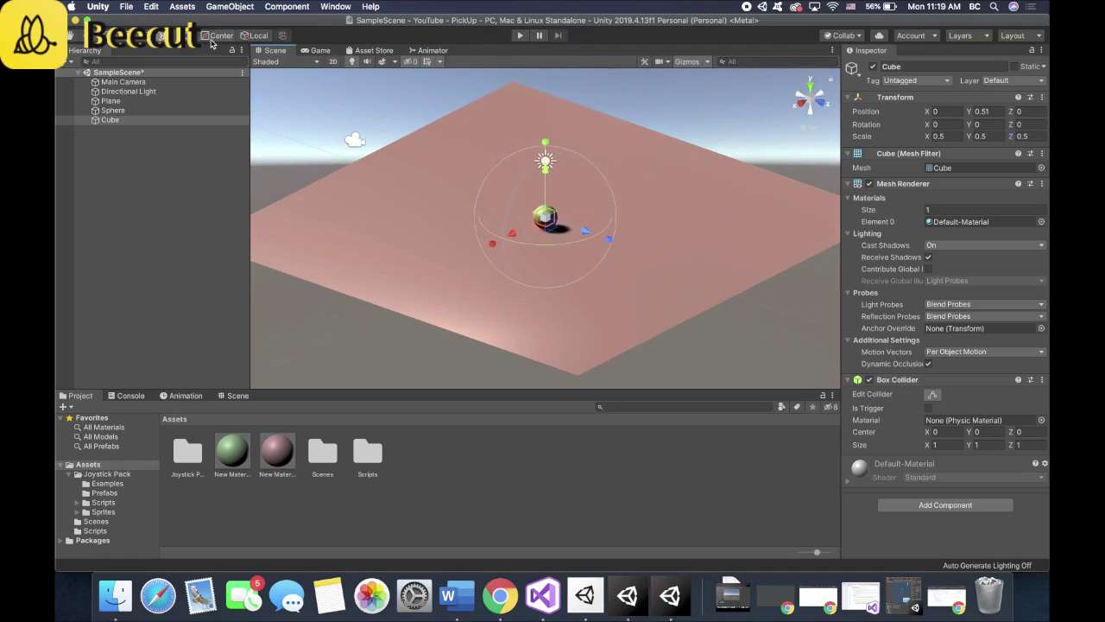
pyautogui.moveTo(584, 232); pyautogui.dragTo(574, 276)
pyautogui.press('super+z')
pyautogui.keyDown('alt'); pyautogui.moveTo(580, 185); pyautogui.dragTo(423, 251); pyautogui.keyUp('alt')
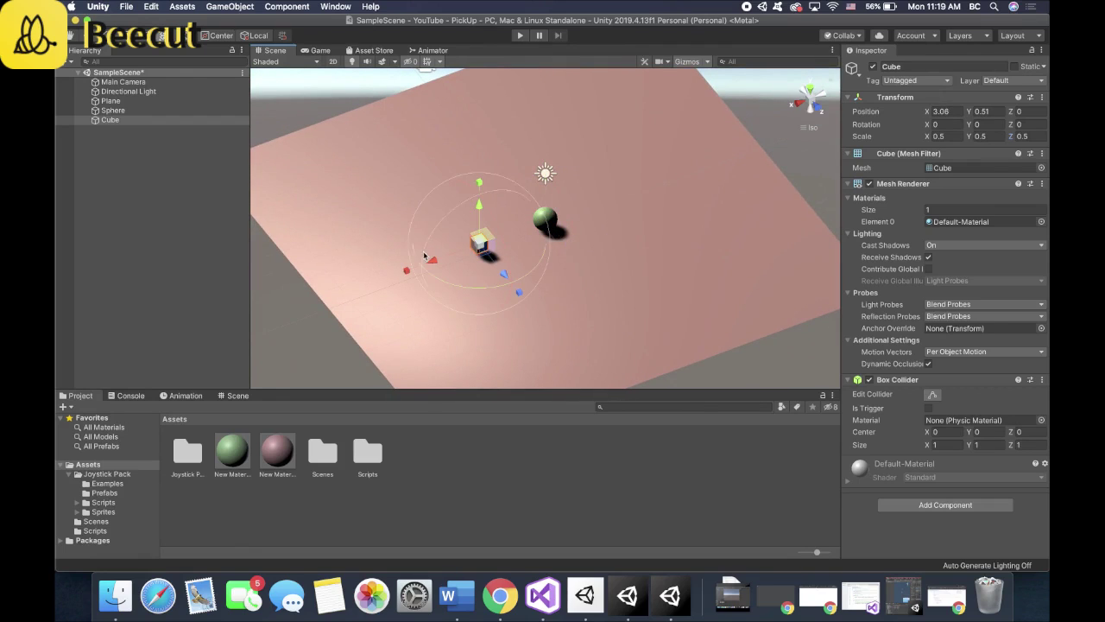
# Step: Duplicate the Cube three times and move Cube (1), Cube (2) and Cube (3) to separate spots around the sphere
pyautogui.click(142, 121)
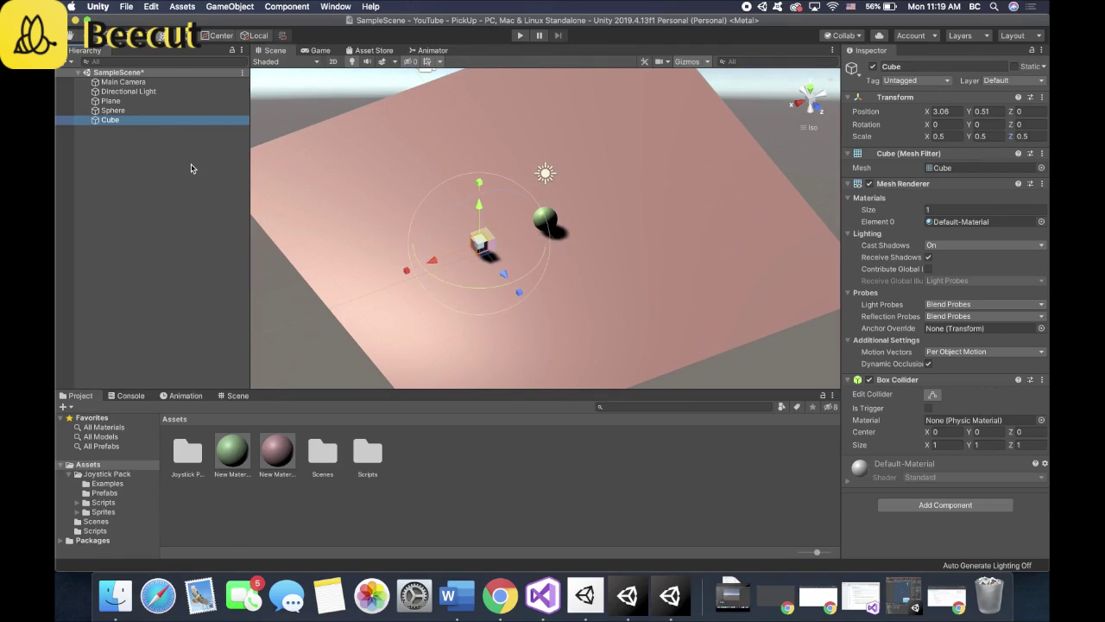
pyautogui.press('super+d')
pyautogui.press('super+d')
pyautogui.press('super+d')
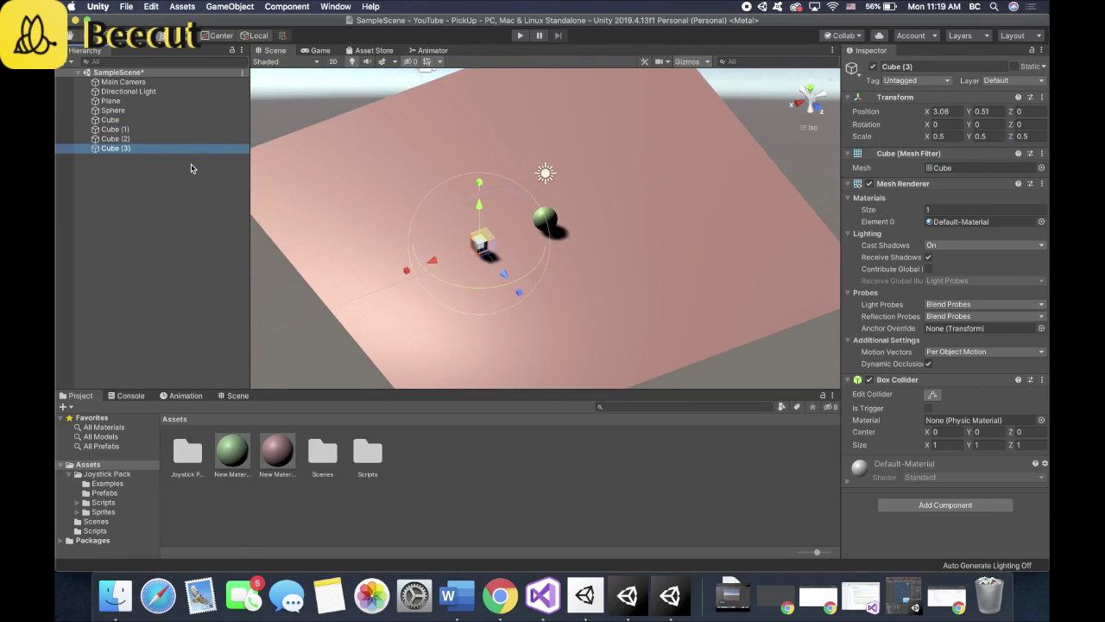
pyautogui.click(157, 131)
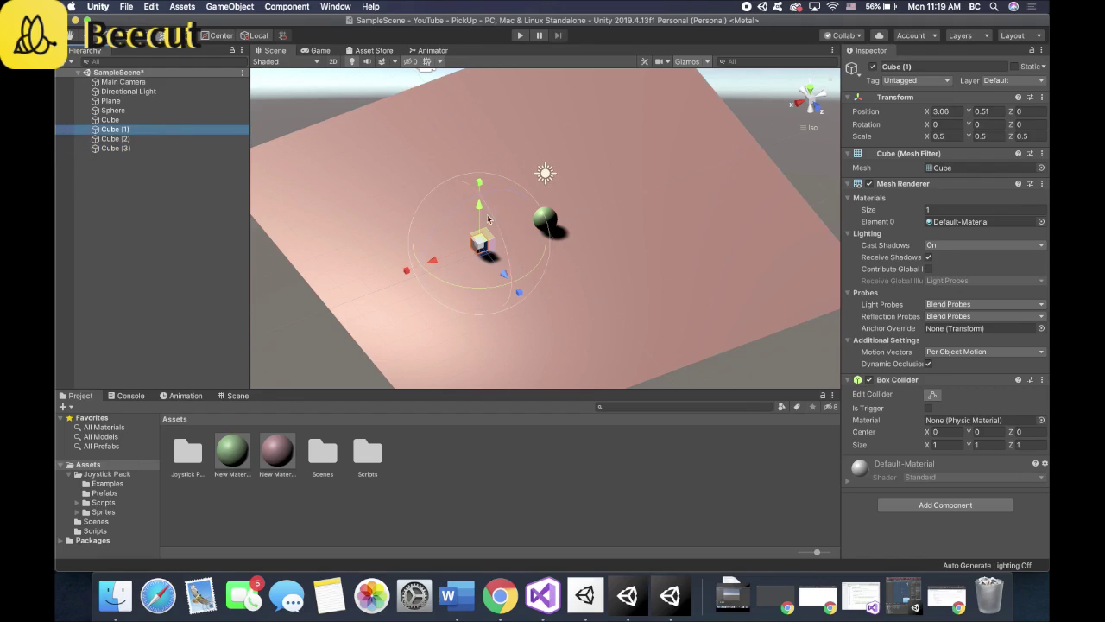
pyautogui.moveTo(488, 219); pyautogui.dragTo(485, 173)
pyautogui.click(201, 138)
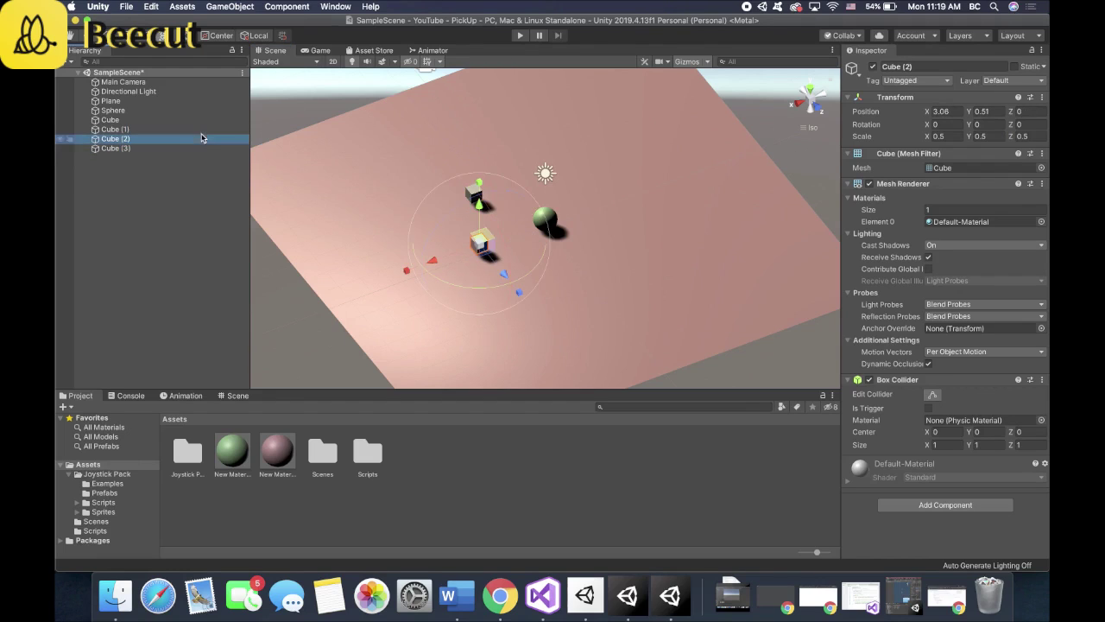
pyautogui.moveTo(488, 241); pyautogui.dragTo(540, 154)
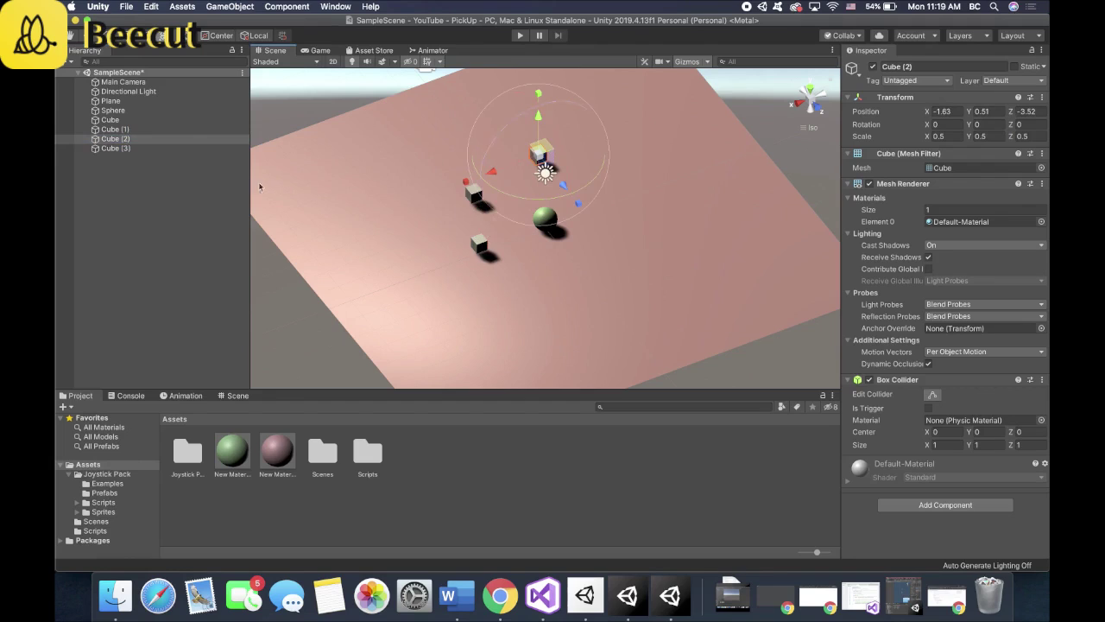
pyautogui.click(196, 149)
pyautogui.moveTo(486, 242); pyautogui.dragTo(604, 204)
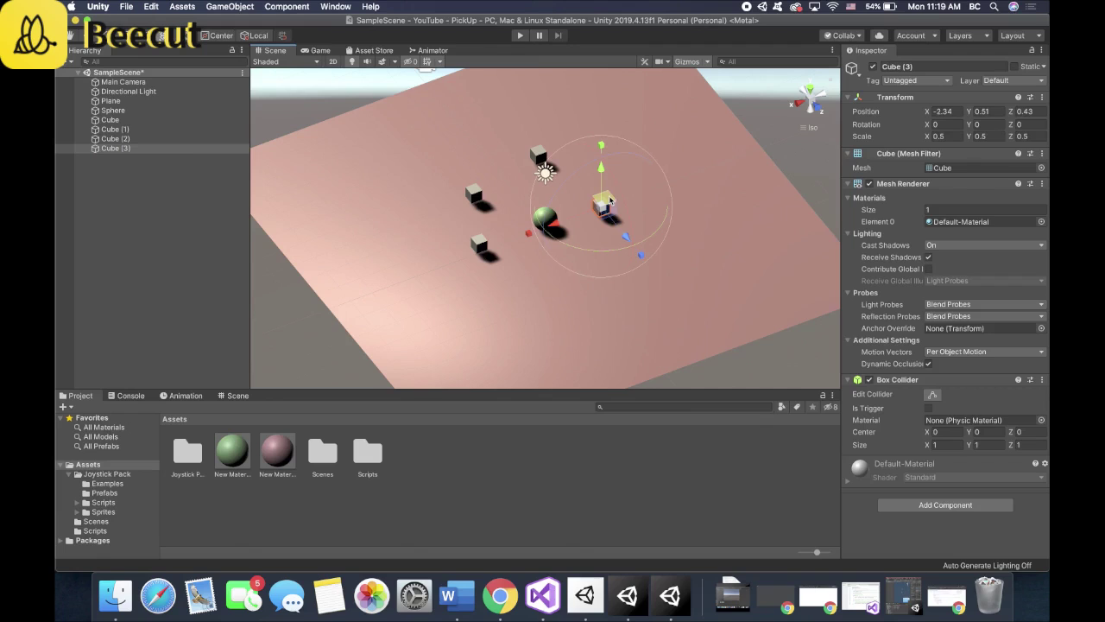
# Step: Create an empty GameObject and rename it PickUps
pyautogui.rightClick(154, 161)
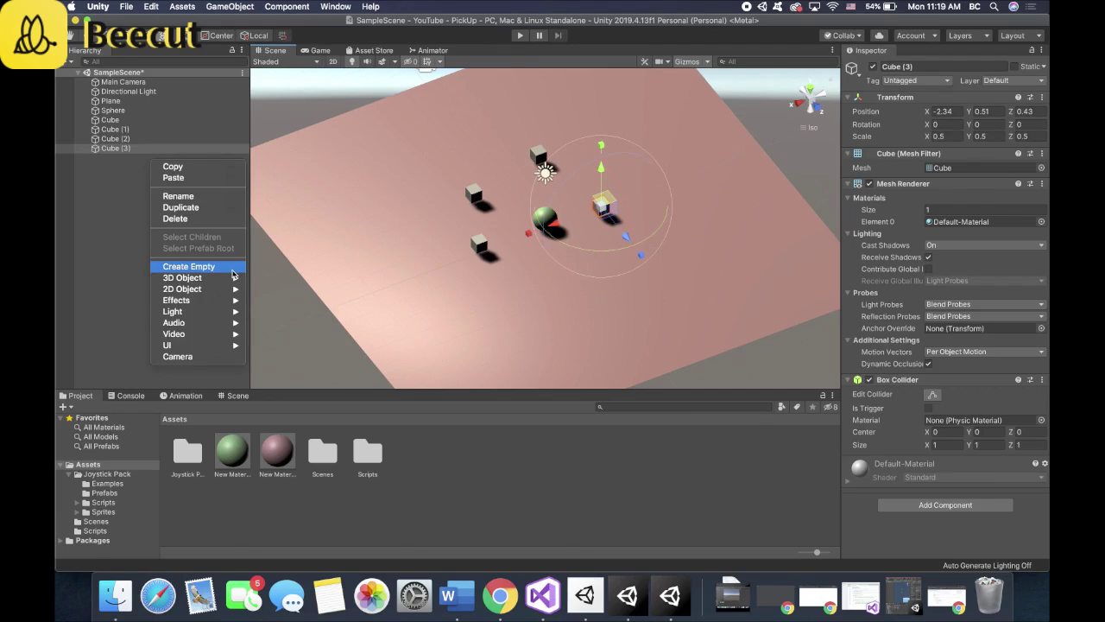
pyautogui.click(233, 269)
pyautogui.rightClick(128, 159)
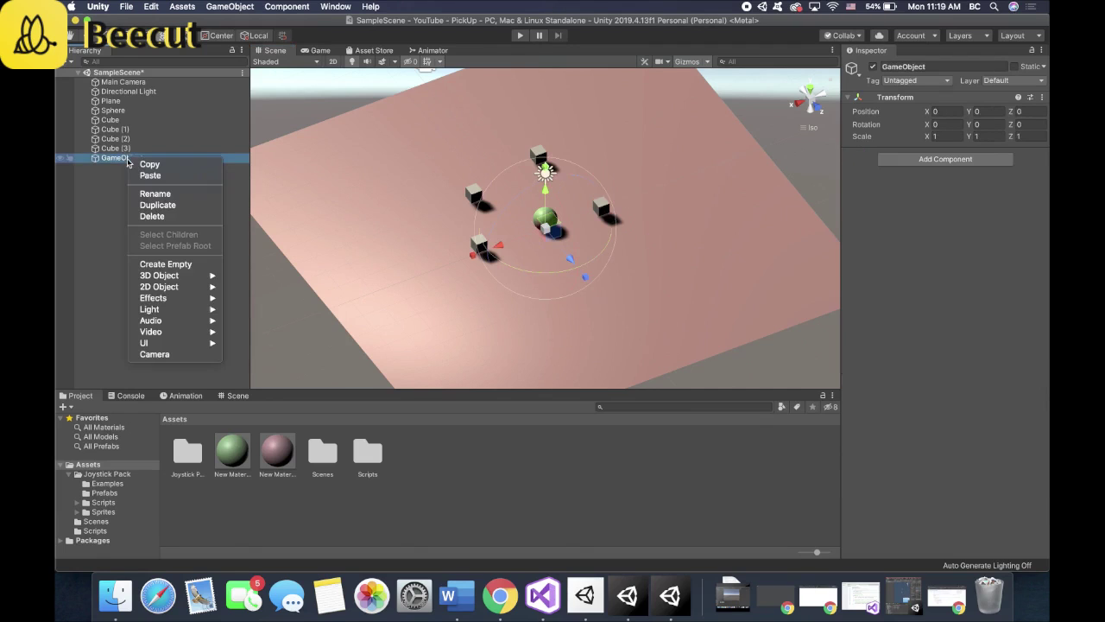
pyautogui.click(207, 194)
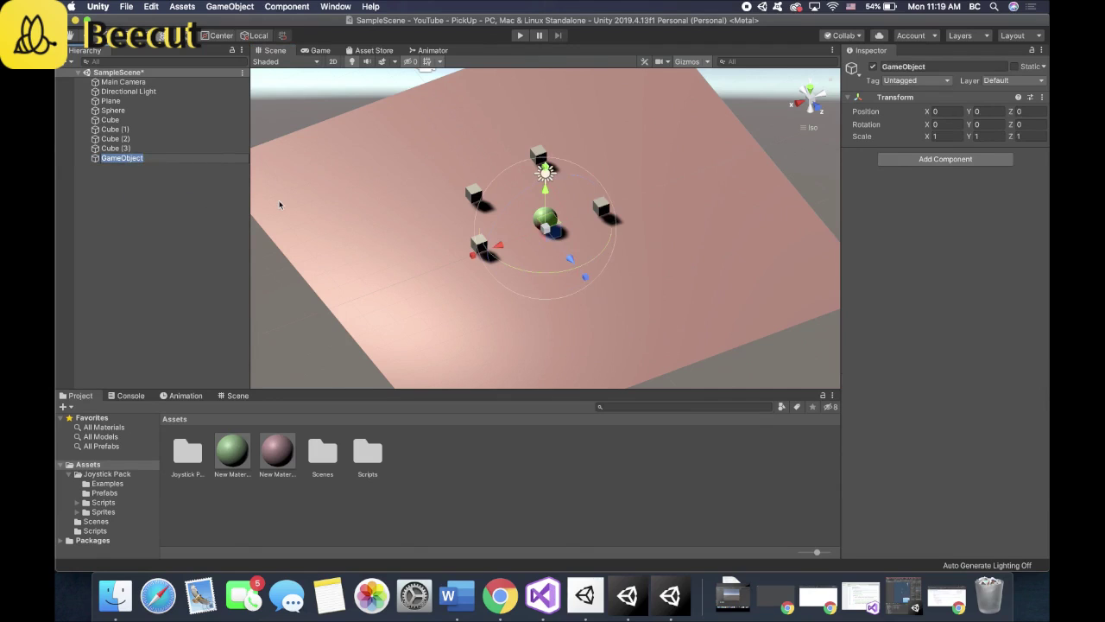
pyautogui.write('Plck')
pyautogui.write('Ups')
pyautogui.press('Return')
# Step: Make all four cubes children of PickUps
pyautogui.click(121, 120)
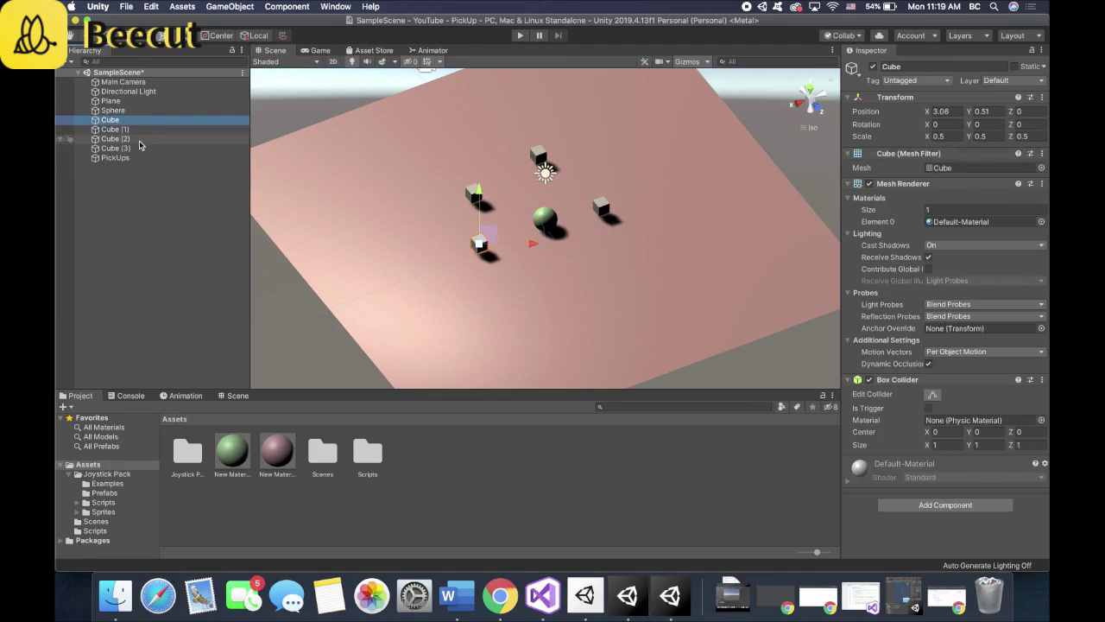
pyautogui.keyDown('shift'); pyautogui.click(146, 147); pyautogui.keyUp('shift')
pyautogui.moveTo(146, 147); pyautogui.dragTo(145, 160)
pyautogui.click(103, 121)
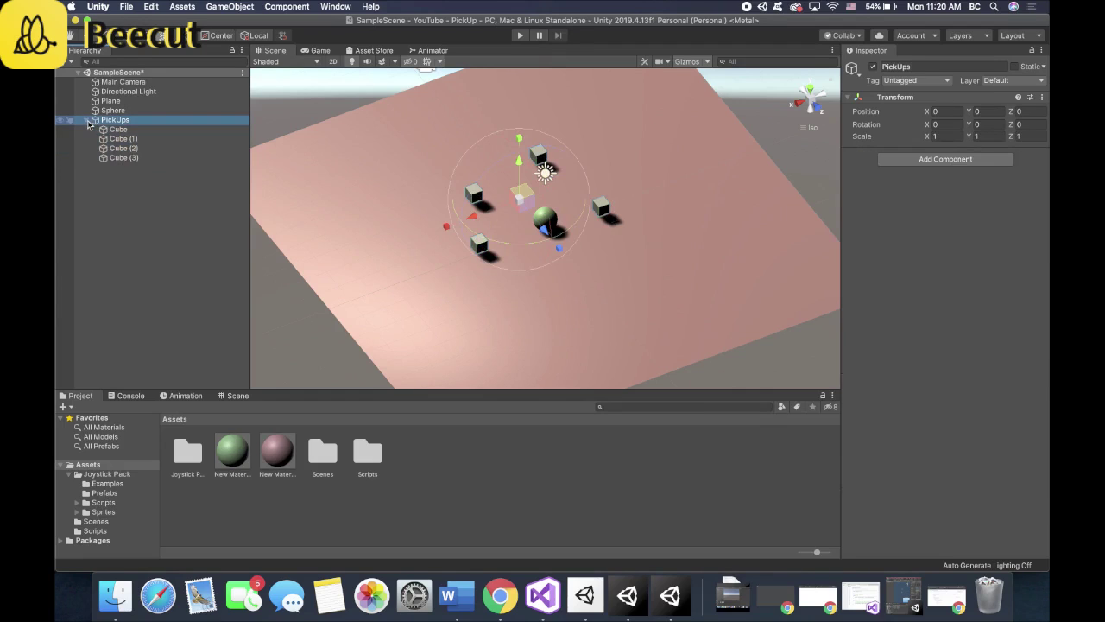
pyautogui.click(90, 120)
pyautogui.click(90, 120)
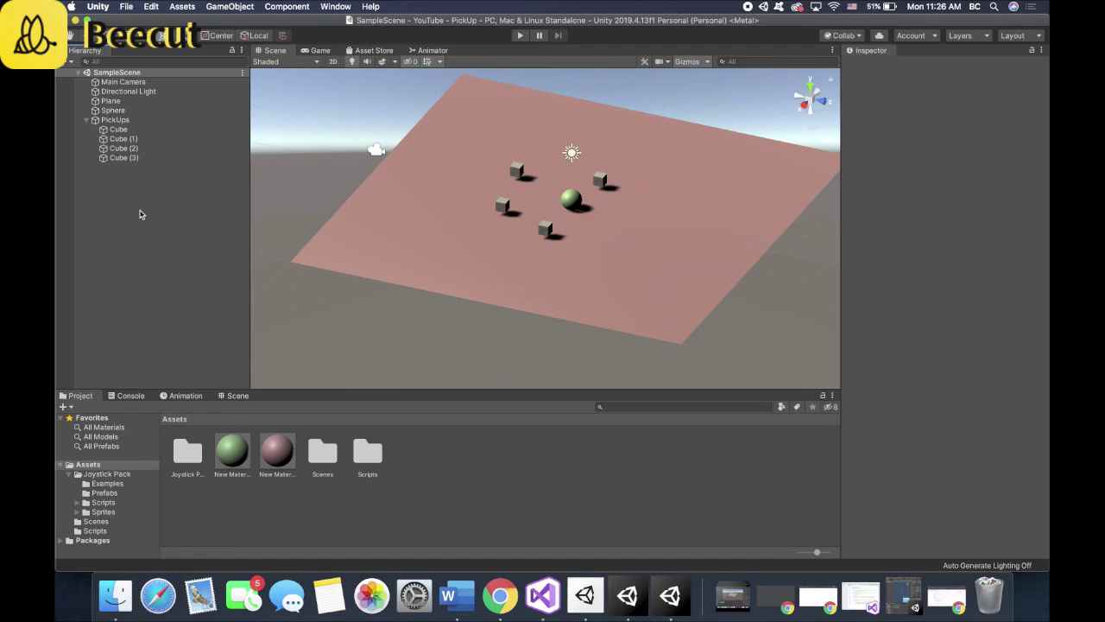
# Step: Add a UI Canvas with its EventSystem, frame it and switch the Scene view to 2D
pyautogui.rightClick(141, 214)
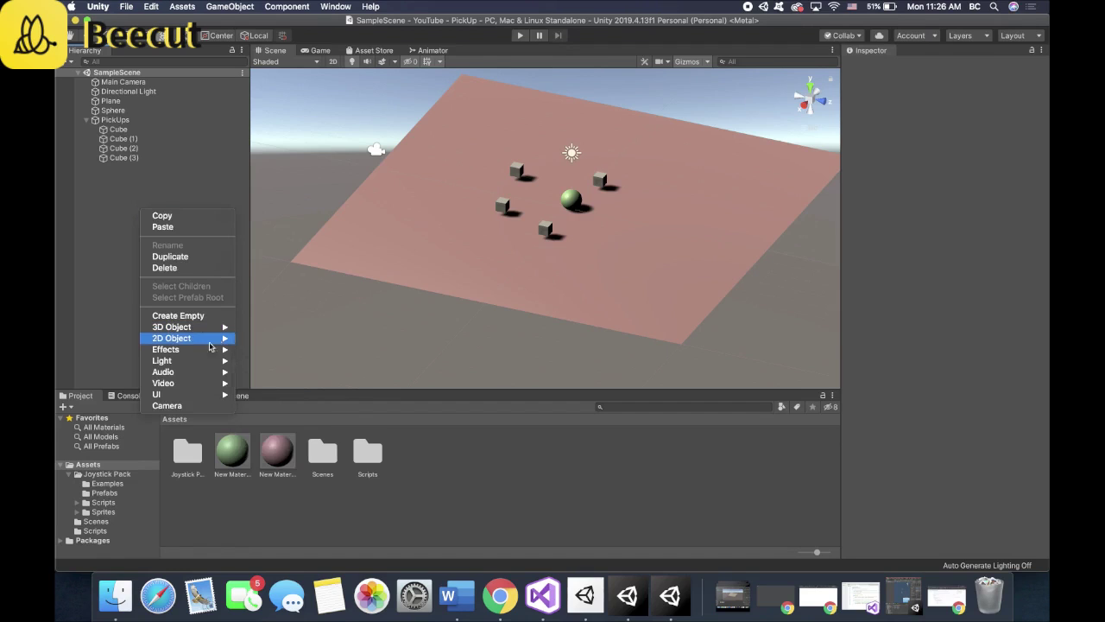
pyautogui.moveTo(191, 394)
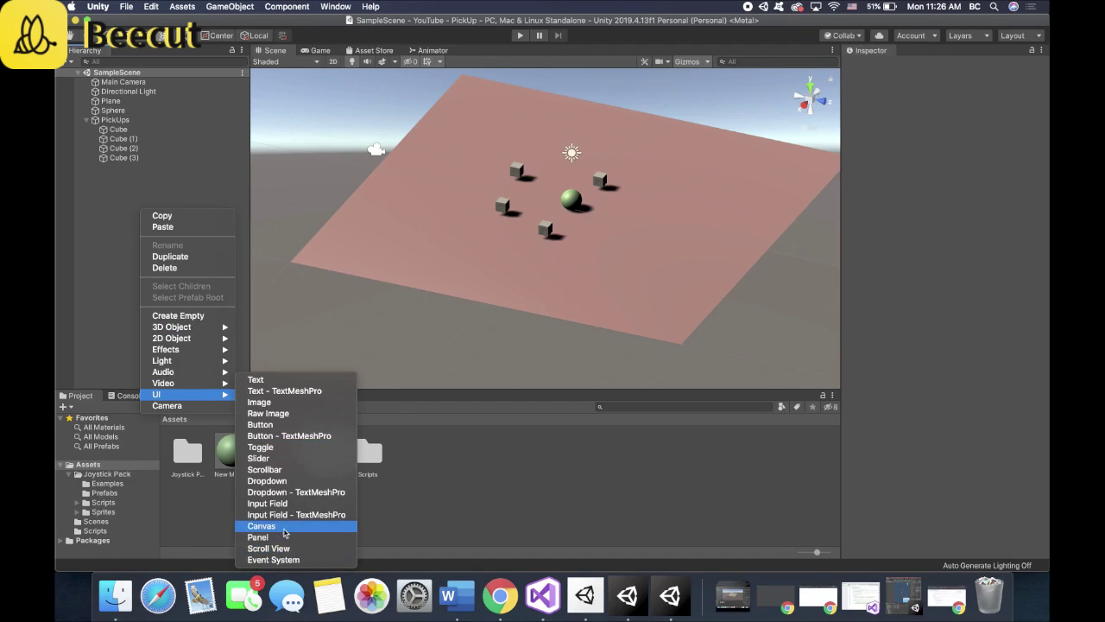
pyautogui.click(283, 529)
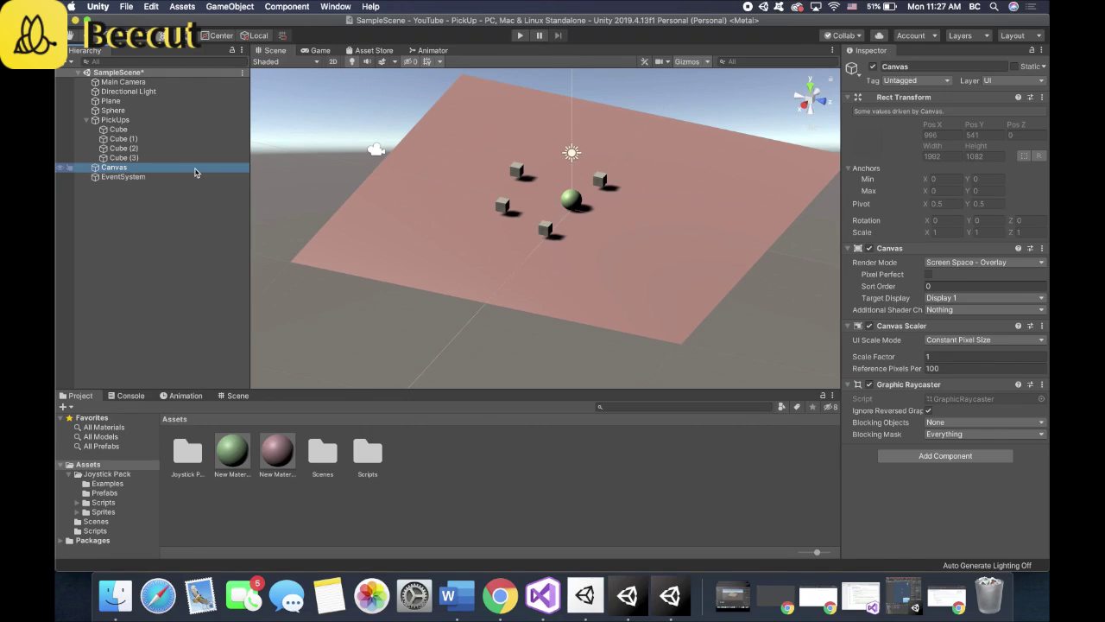
pyautogui.doubleClick(194, 172)
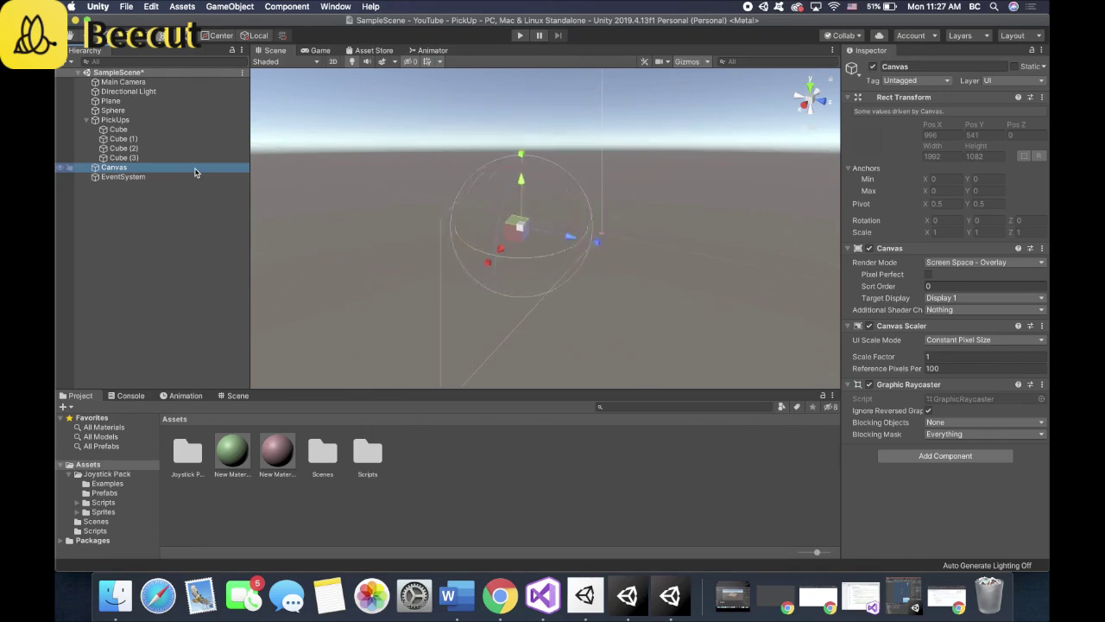
pyautogui.click(333, 62)
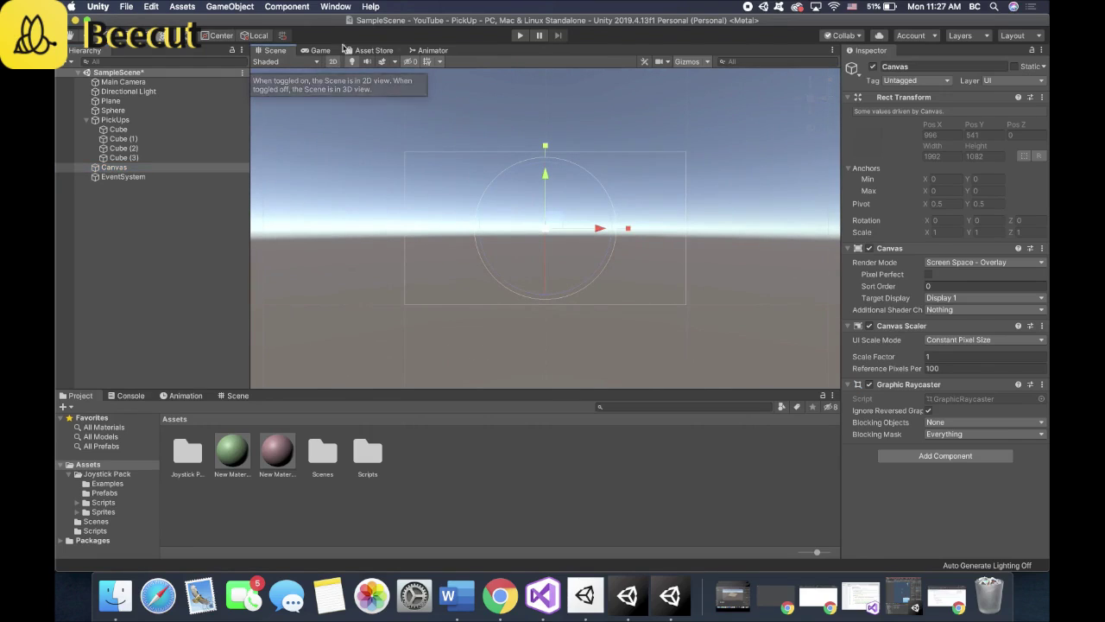
pyautogui.scroll(3, 531, 159)
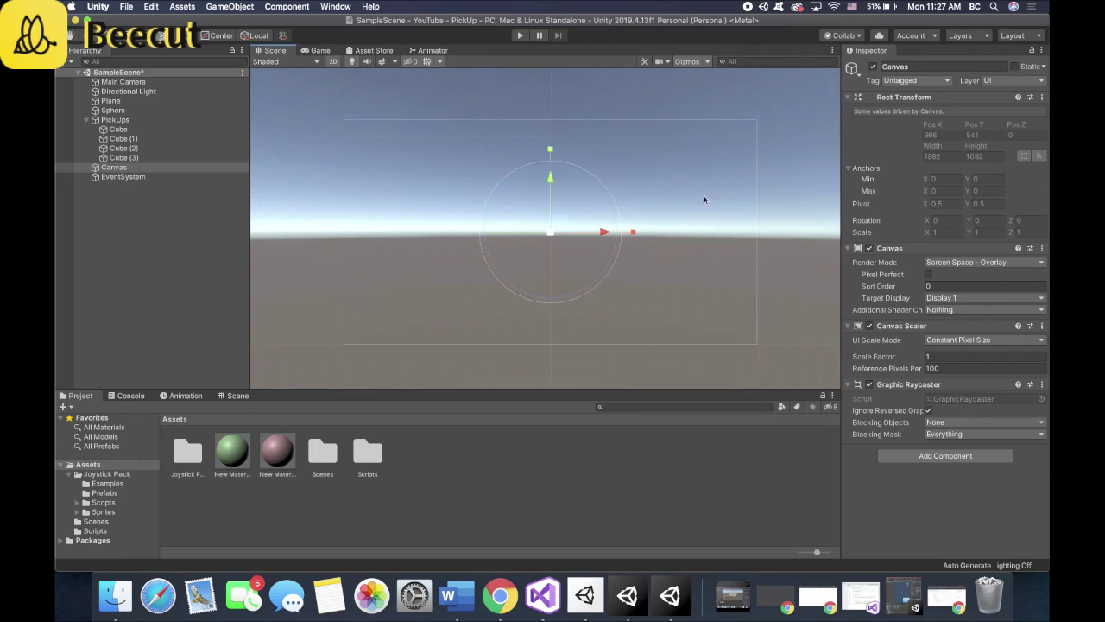
# Step: Add a UI Text under the Canvas and change its text to Coins
pyautogui.rightClick(216, 169)
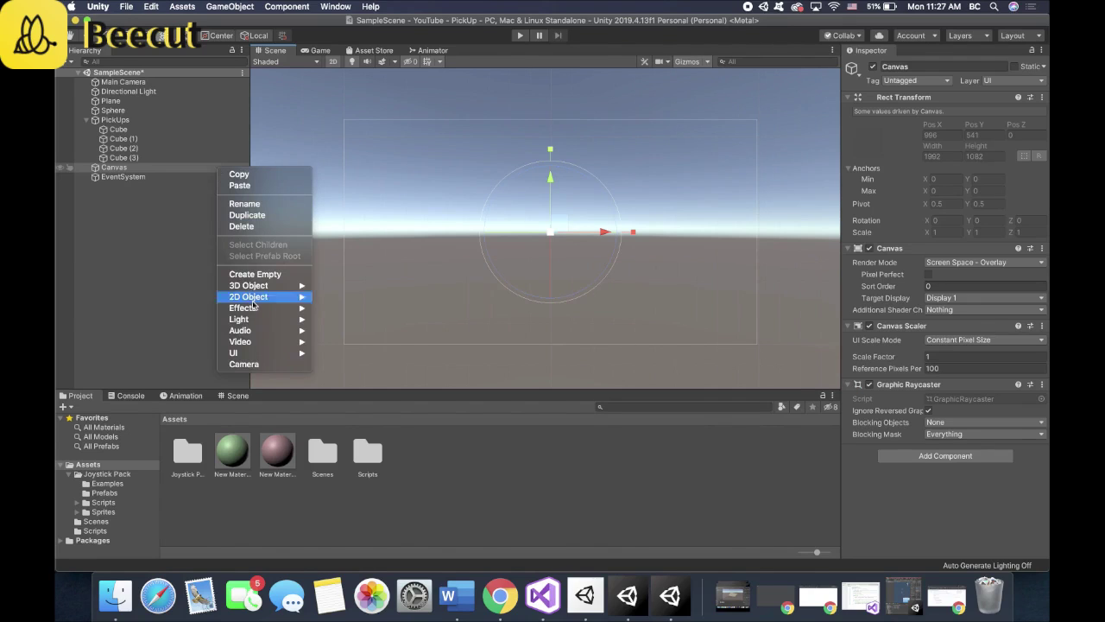
pyautogui.moveTo(264, 353)
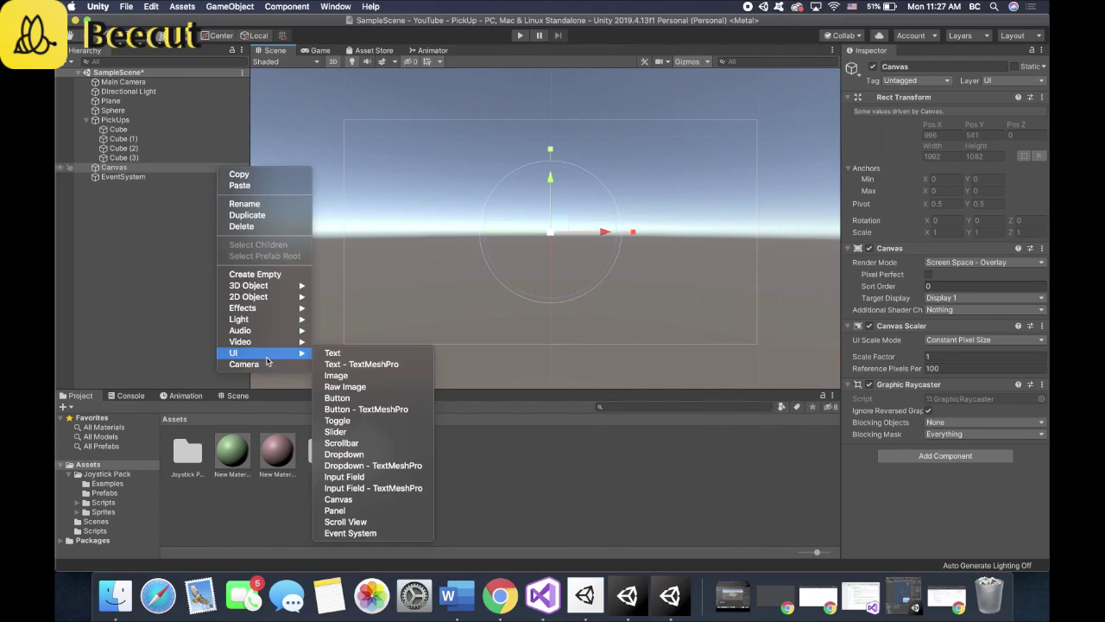
pyautogui.click(347, 355)
pyautogui.click(900, 291)
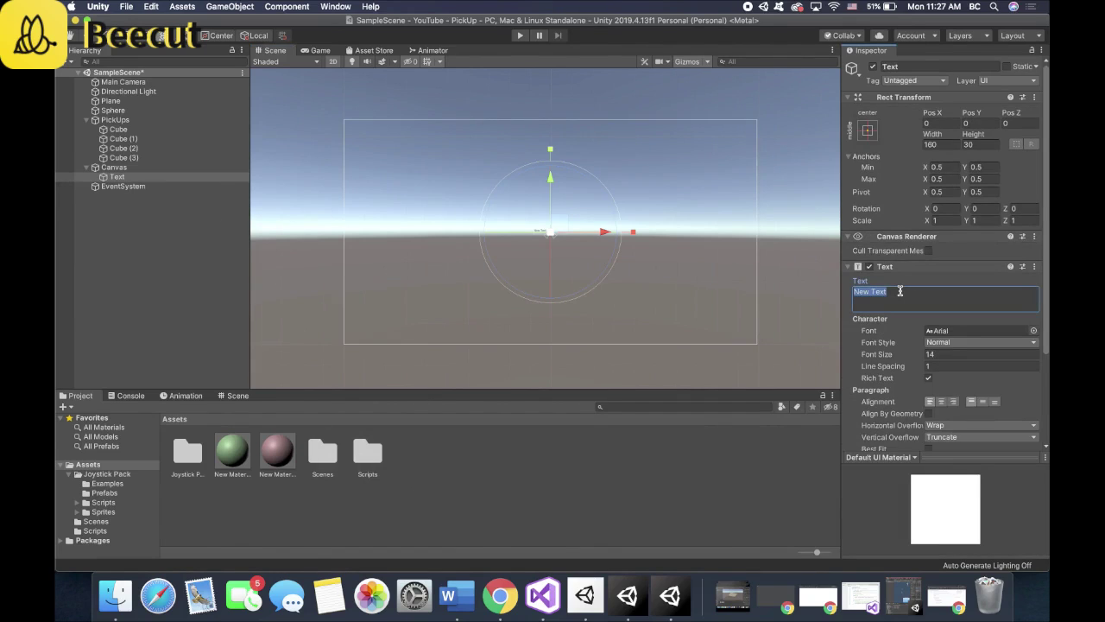
pyautogui.write('Coins')
# Step: Enlarge the Coins text box and set font size 100 with Bold style
pyautogui.click(154, 36)
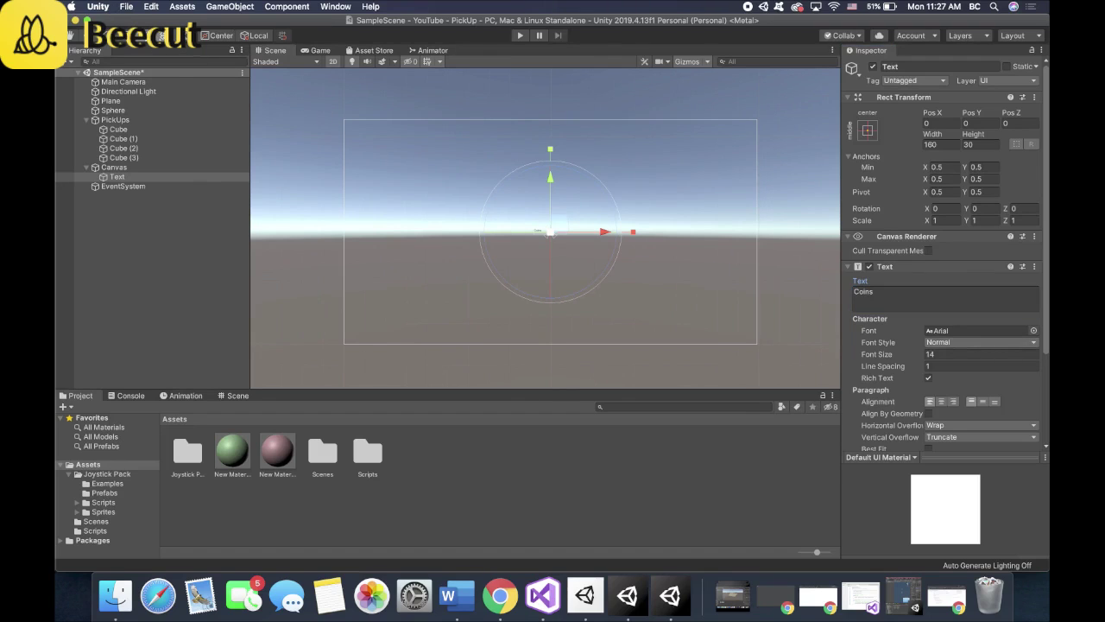
pyautogui.moveTo(531, 227); pyautogui.dragTo(478, 203)
pyautogui.click(185, 38)
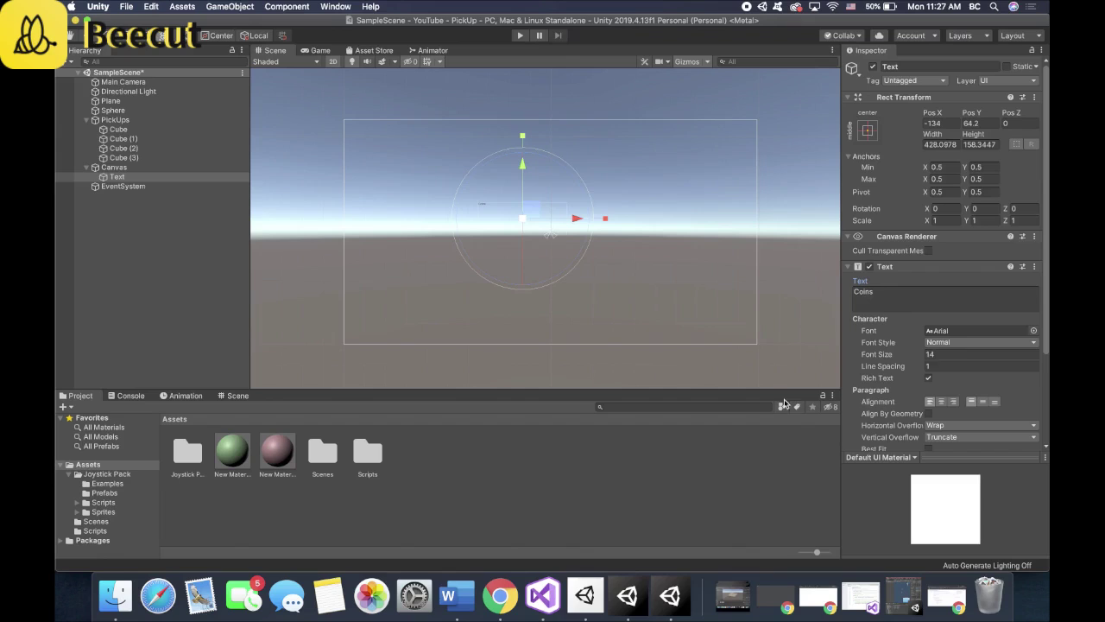
pyautogui.click(962, 353)
pyautogui.write('1')
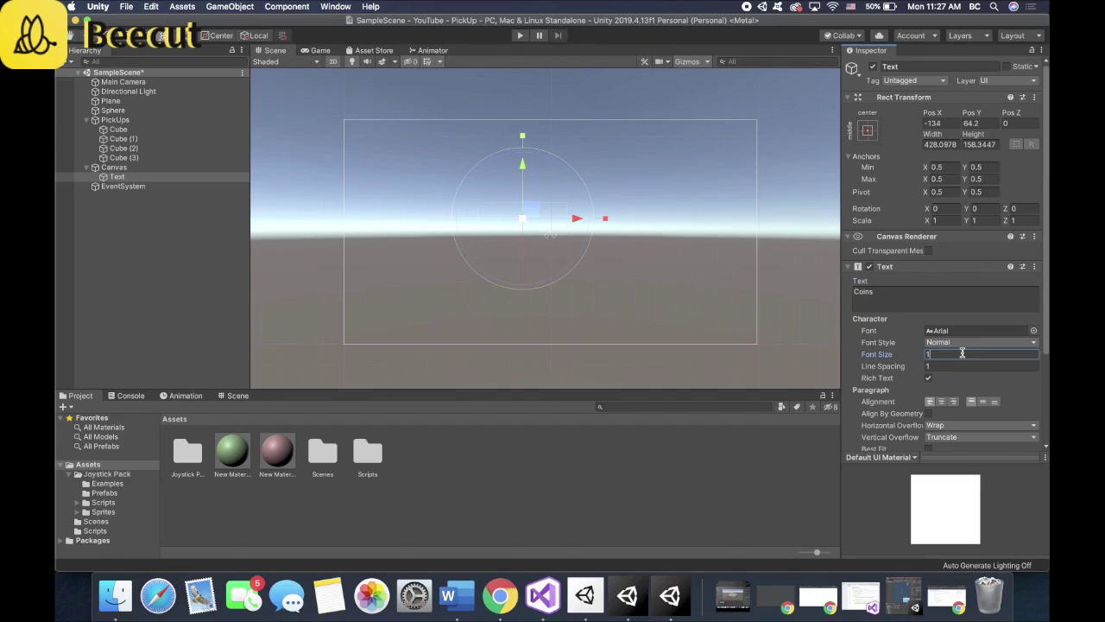
pyautogui.write('00')
pyautogui.click(959, 342)
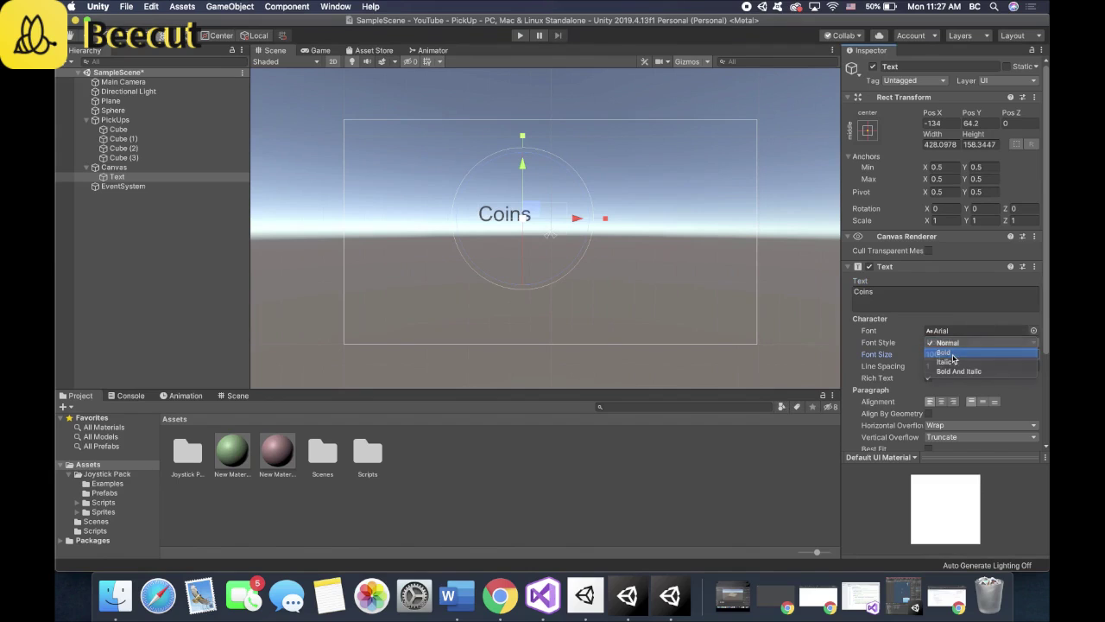
pyautogui.click(950, 353)
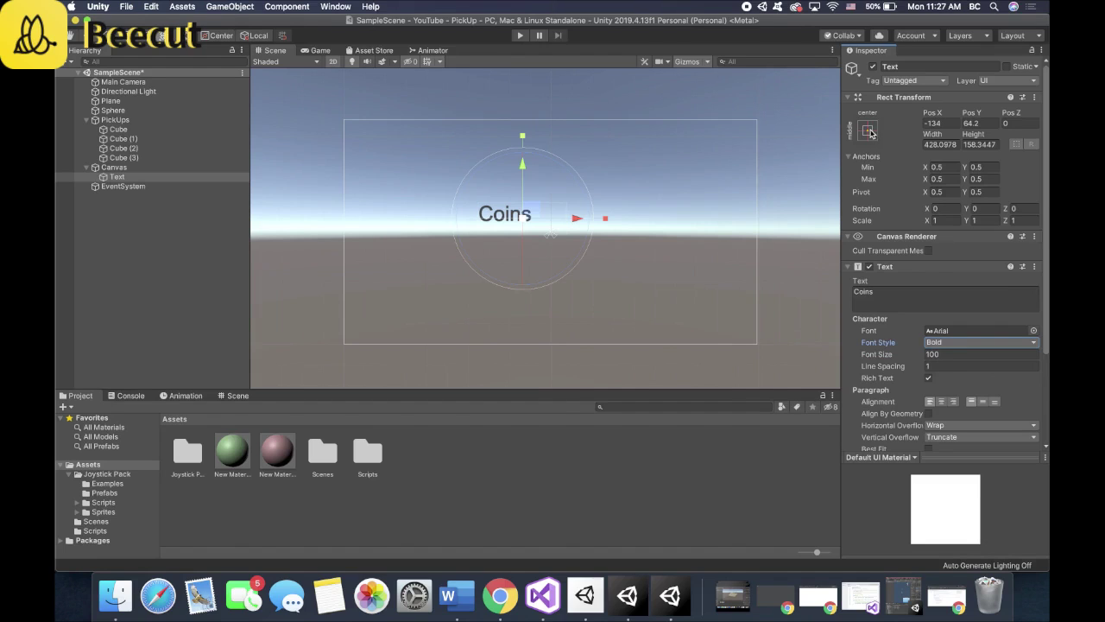
# Step: Alt-anchor the Coins text to the top-left preset and nudge it to X 265, Y -111
pyautogui.click(868, 130)
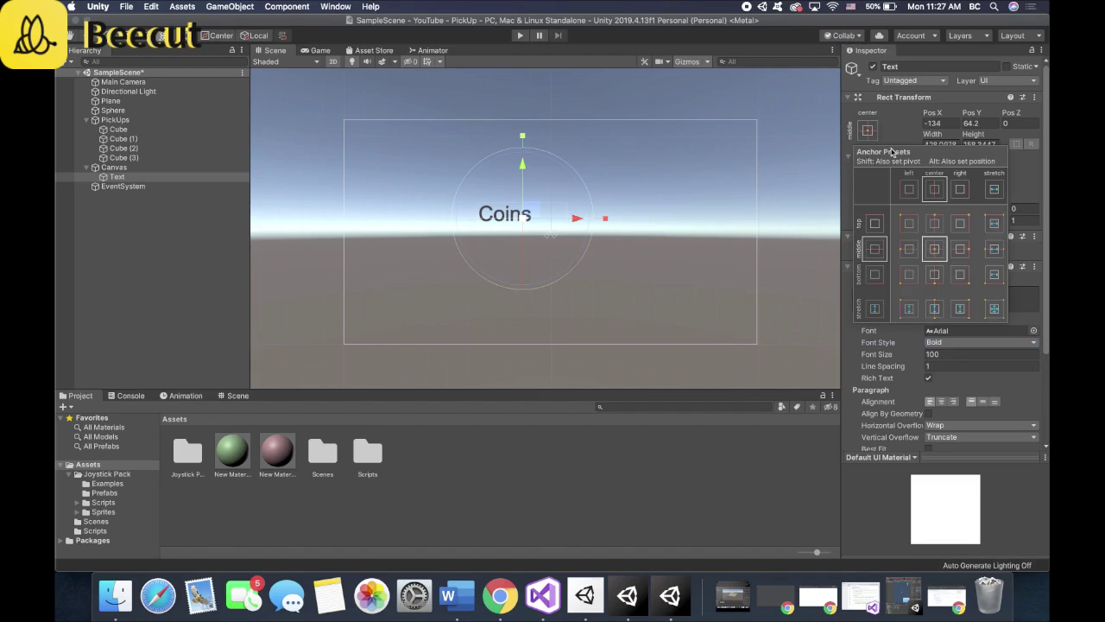
pyautogui.press('alt')
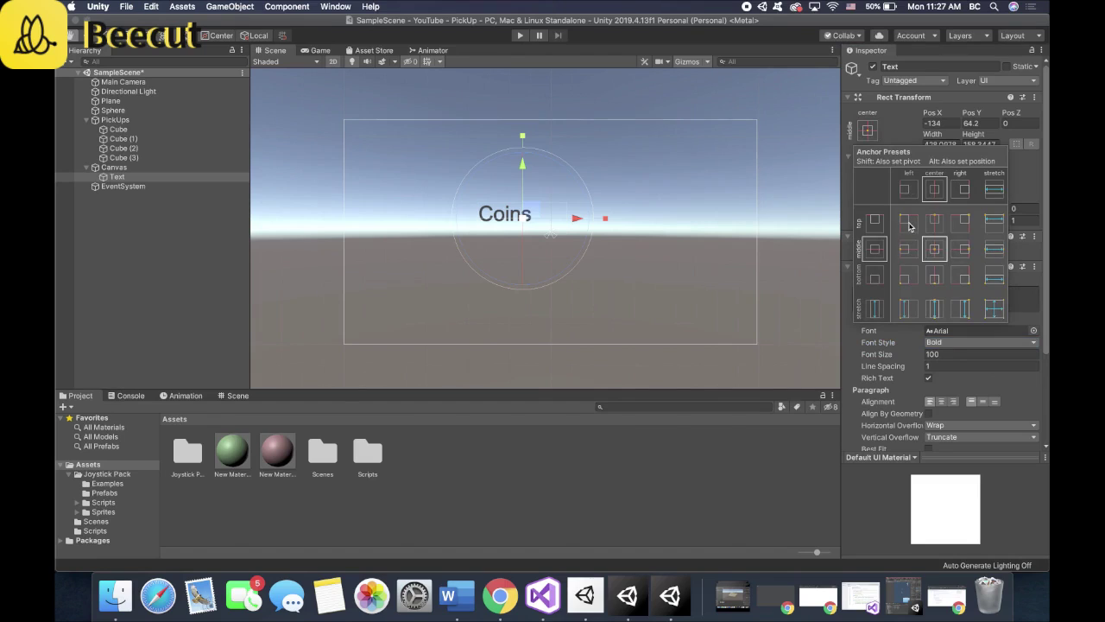
pyautogui.keyDown('alt'); pyautogui.click(909, 224); pyautogui.keyUp('alt')
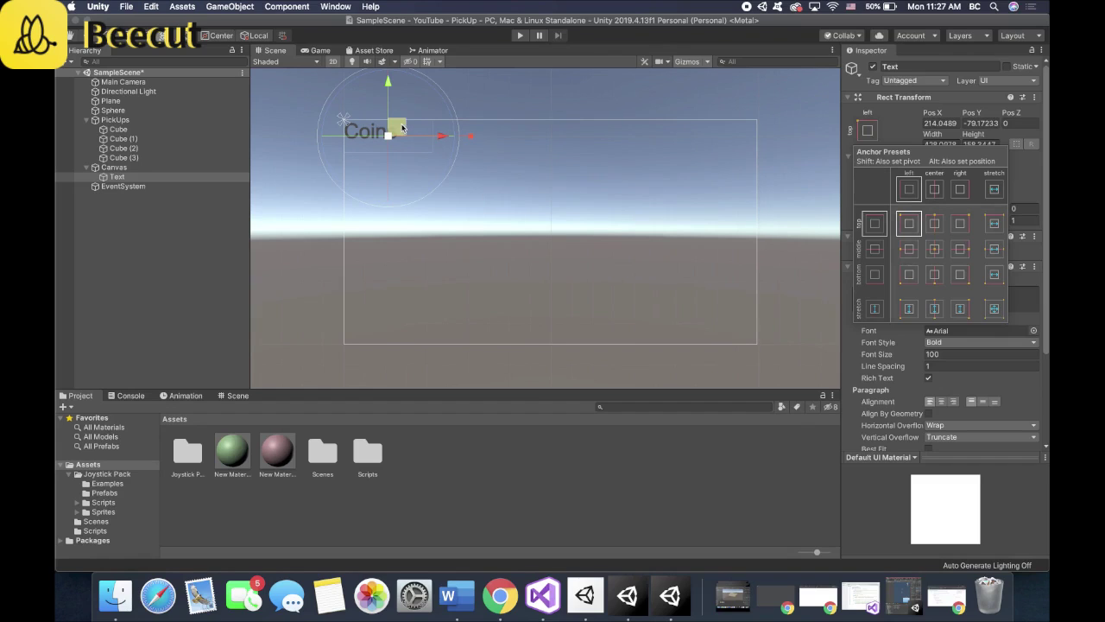
pyautogui.click(406, 130)
pyautogui.moveTo(410, 131); pyautogui.dragTo(416, 140)
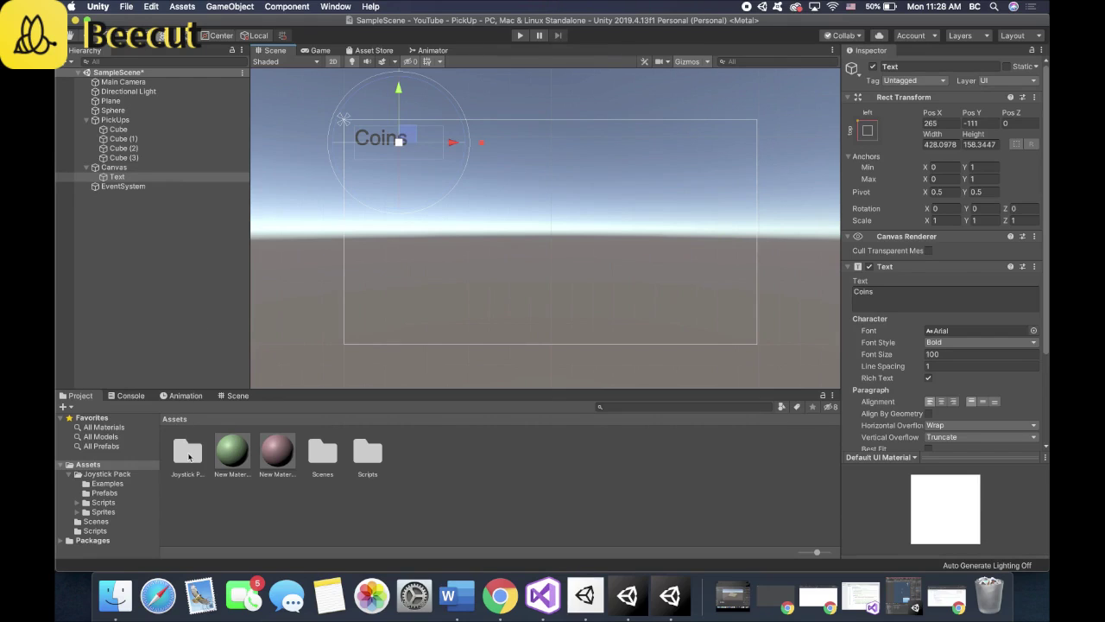
# Step: Drag the Fixed Joystick prefab from Joystick Pack > Prefabs onto the Canvas
pyautogui.doubleClick(188, 456)
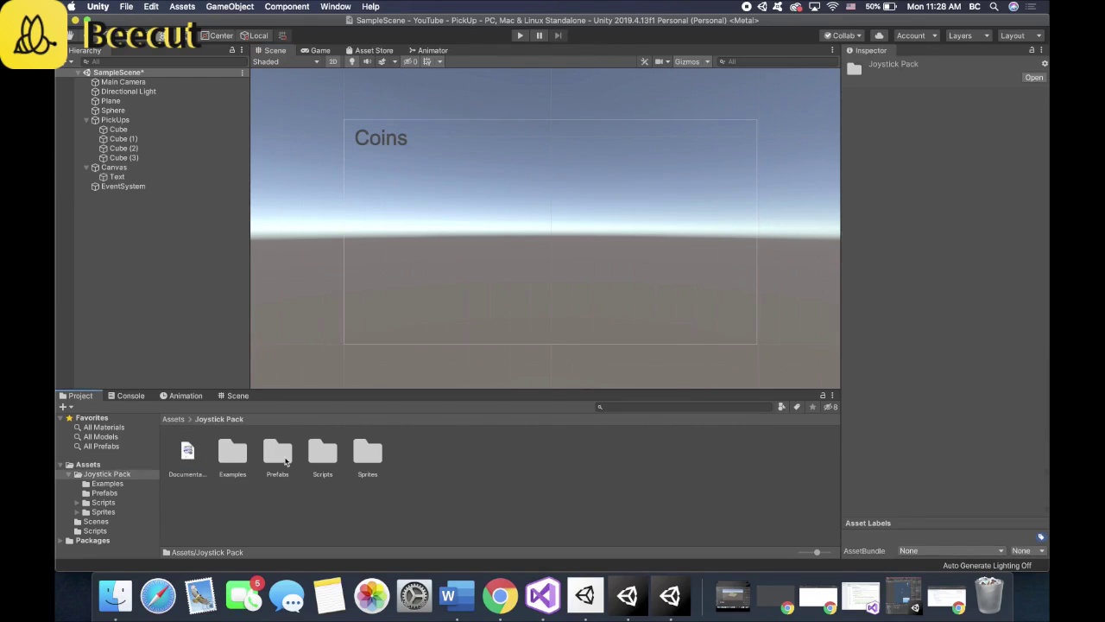
pyautogui.doubleClick(278, 453)
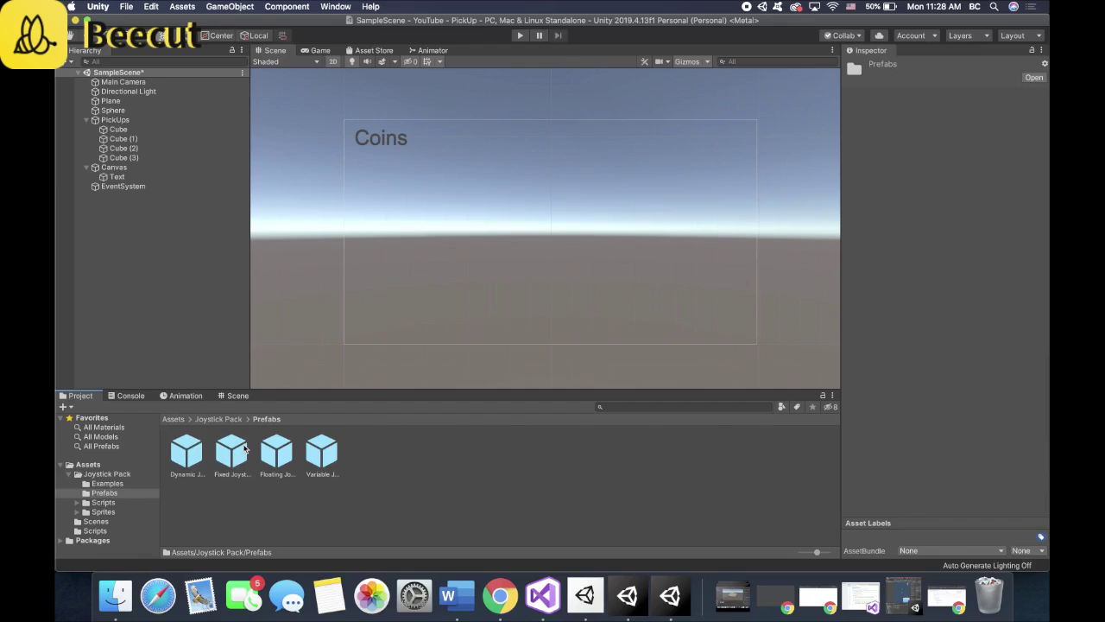
pyautogui.moveTo(239, 455); pyautogui.dragTo(160, 176)
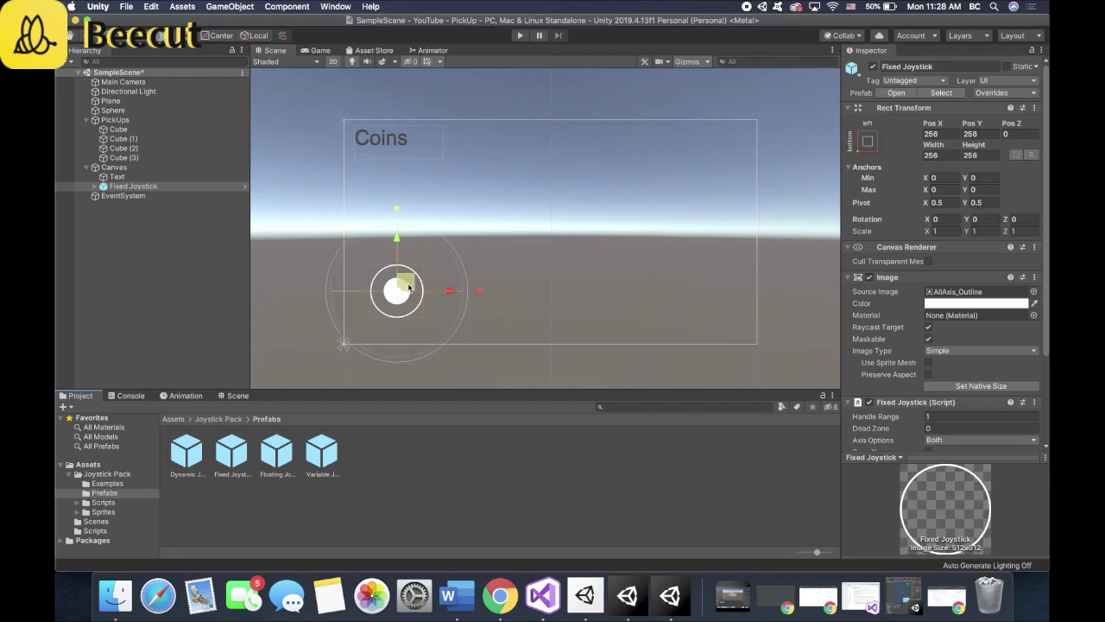
# Step: Move the joystick up to X 1006, Y 767, scale it to about 2.54, and check its anchor presets
pyautogui.moveTo(408, 286); pyautogui.dragTo(635, 146)
pyautogui.press('r')
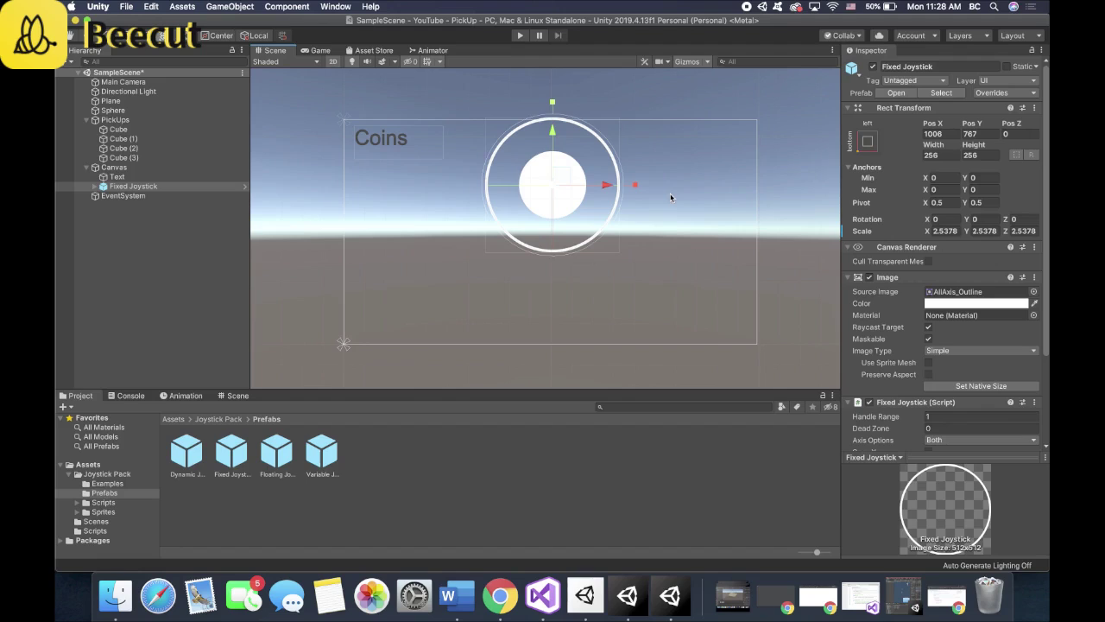
pyautogui.click(869, 142)
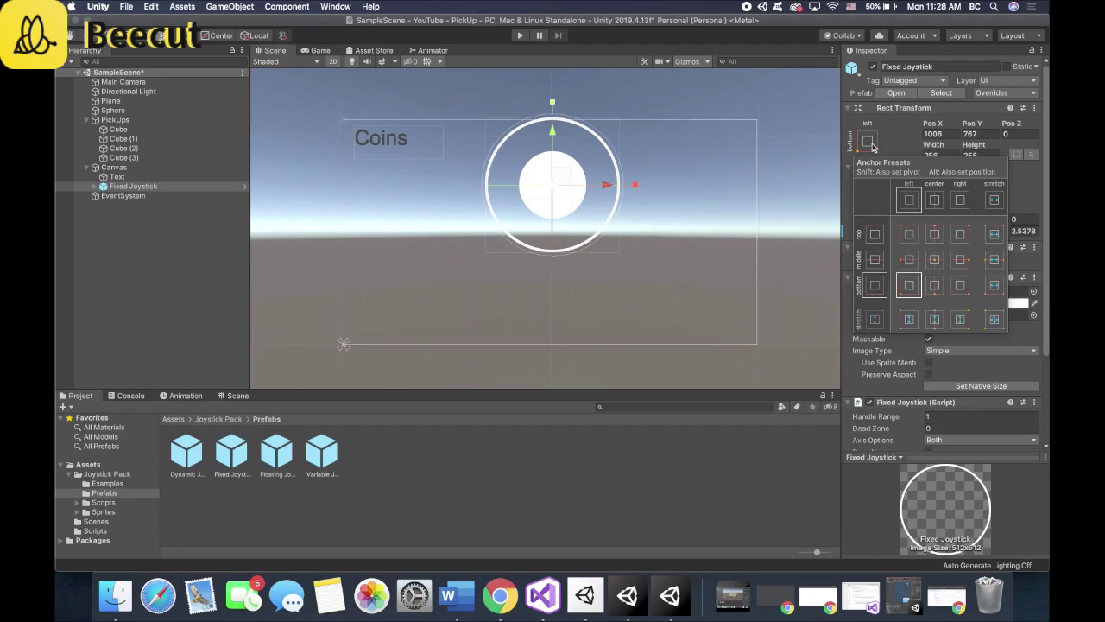
pyautogui.click(909, 285)
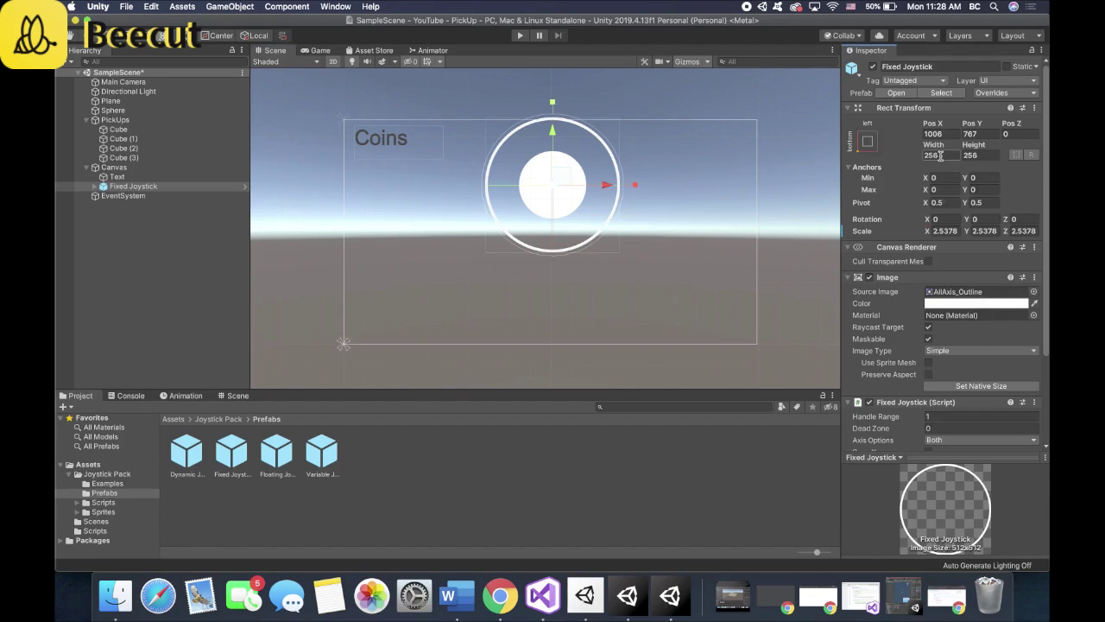
# Step: Unpack the Fixed Joystick prefab and shrink its width and height to one third
pyautogui.rightClick(138, 187)
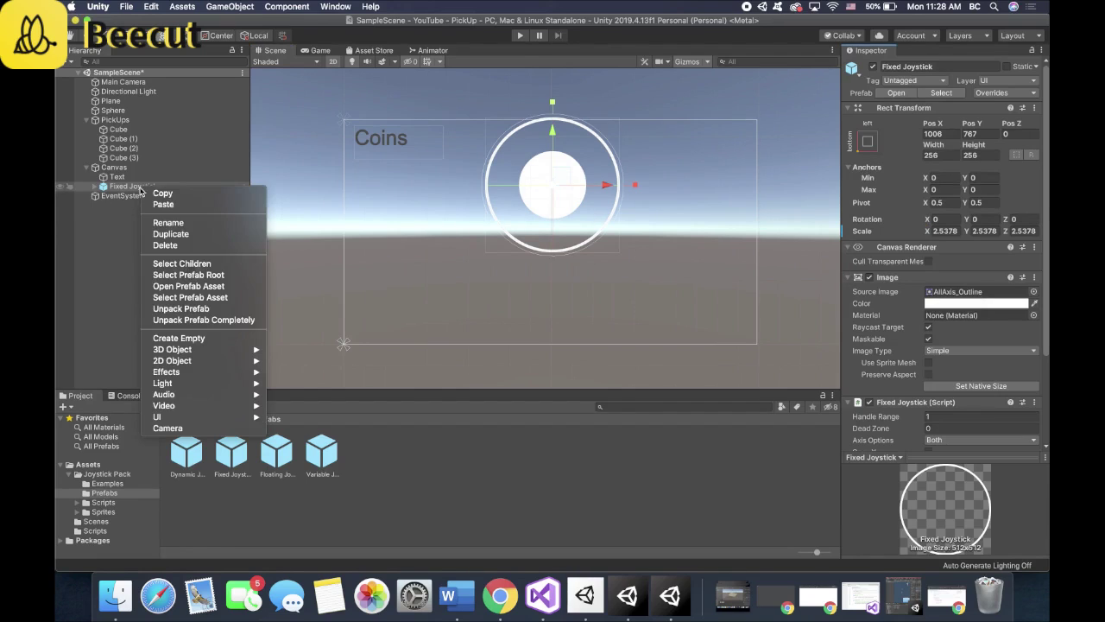
pyautogui.click(180, 309)
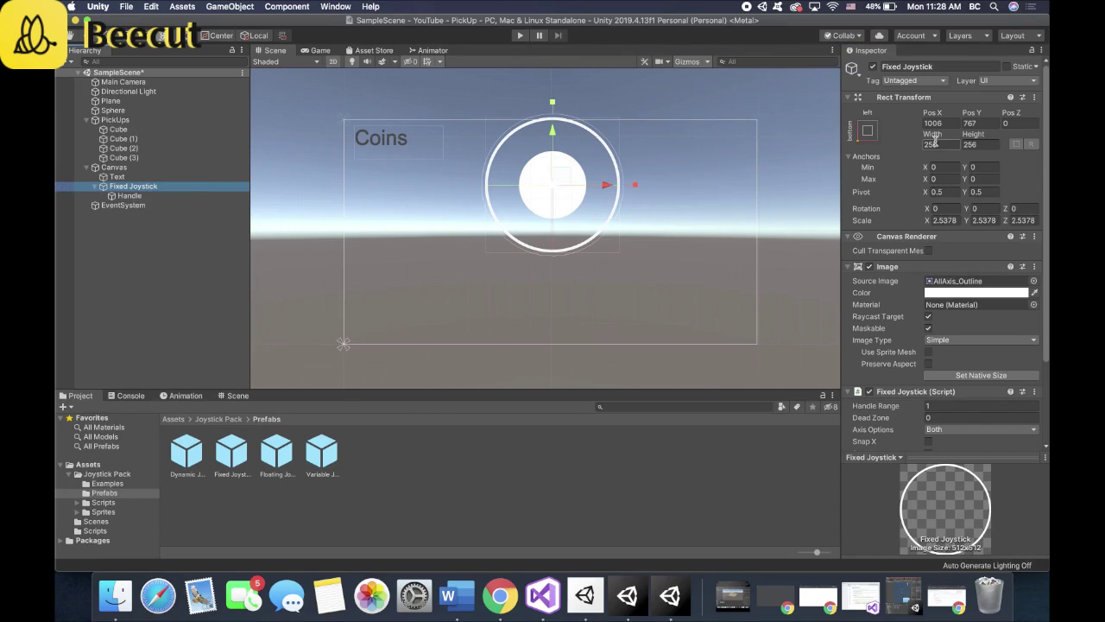
pyautogui.click(938, 143)
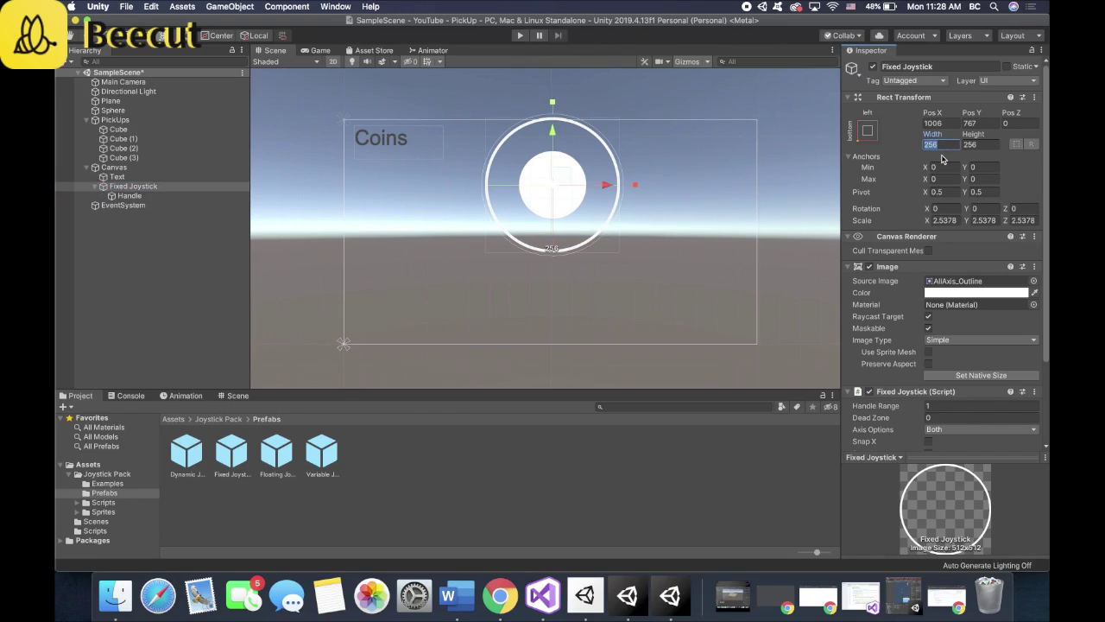
pyautogui.press('Right')
pyautogui.write('/3')
pyautogui.press('Return')
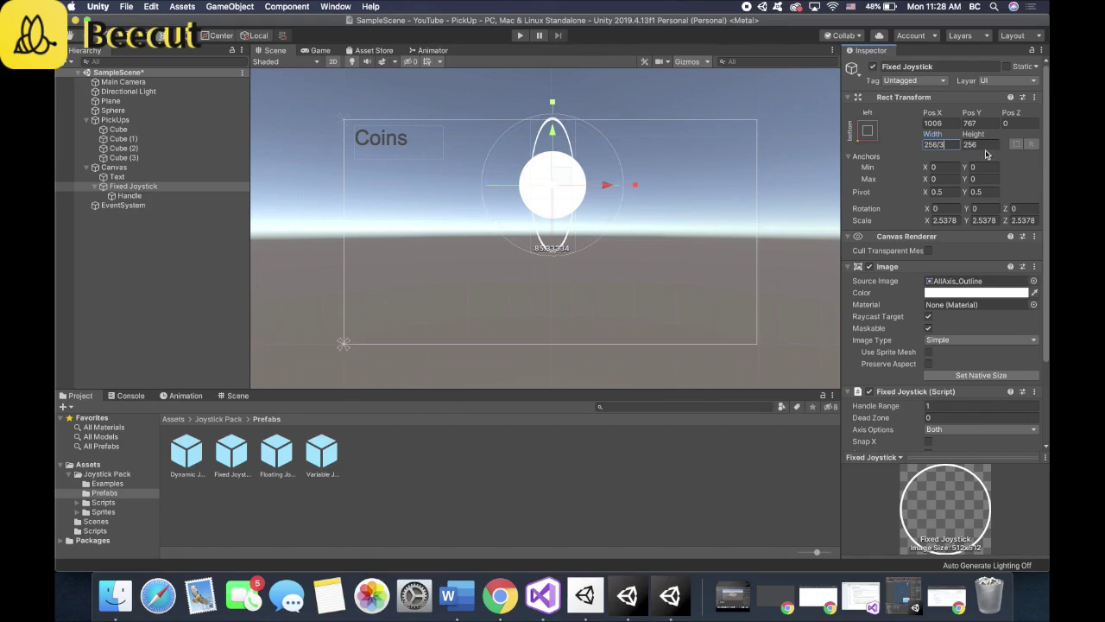
pyautogui.click(984, 145)
pyautogui.press('Right')
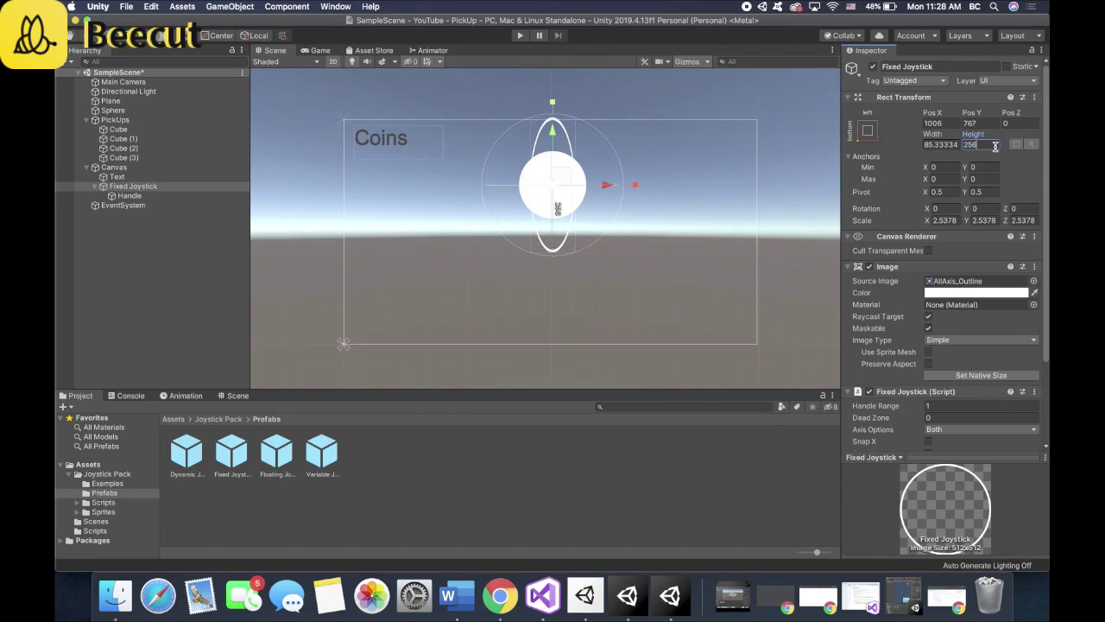
pyautogui.write('/3')
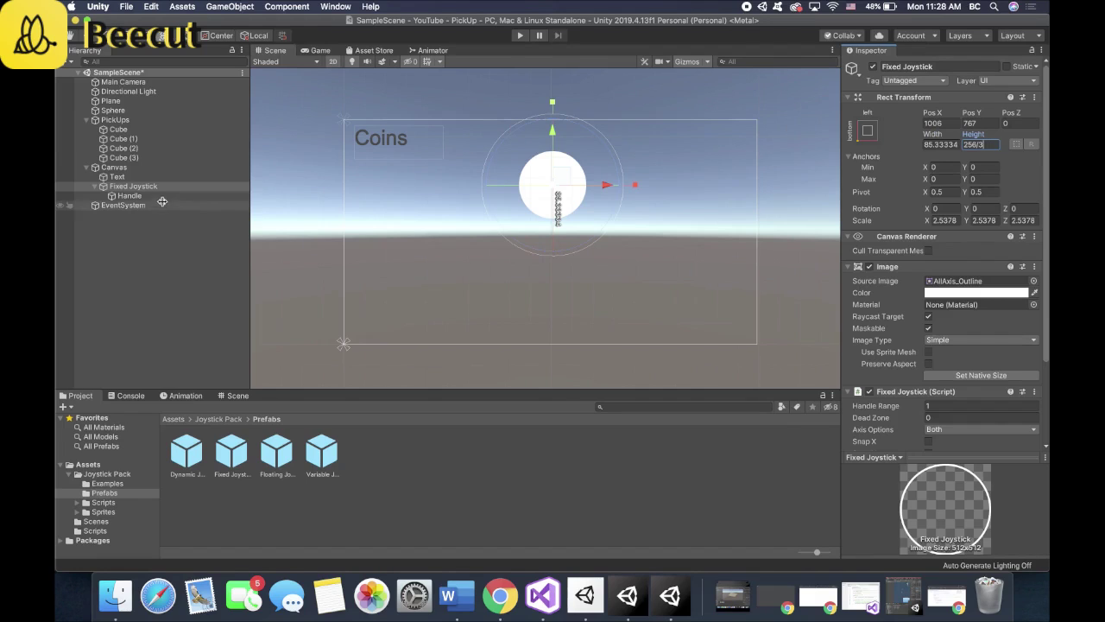
# Step: Shrink the joystick's Handle child width and height to one third
pyautogui.click(130, 195)
pyautogui.click(958, 145)
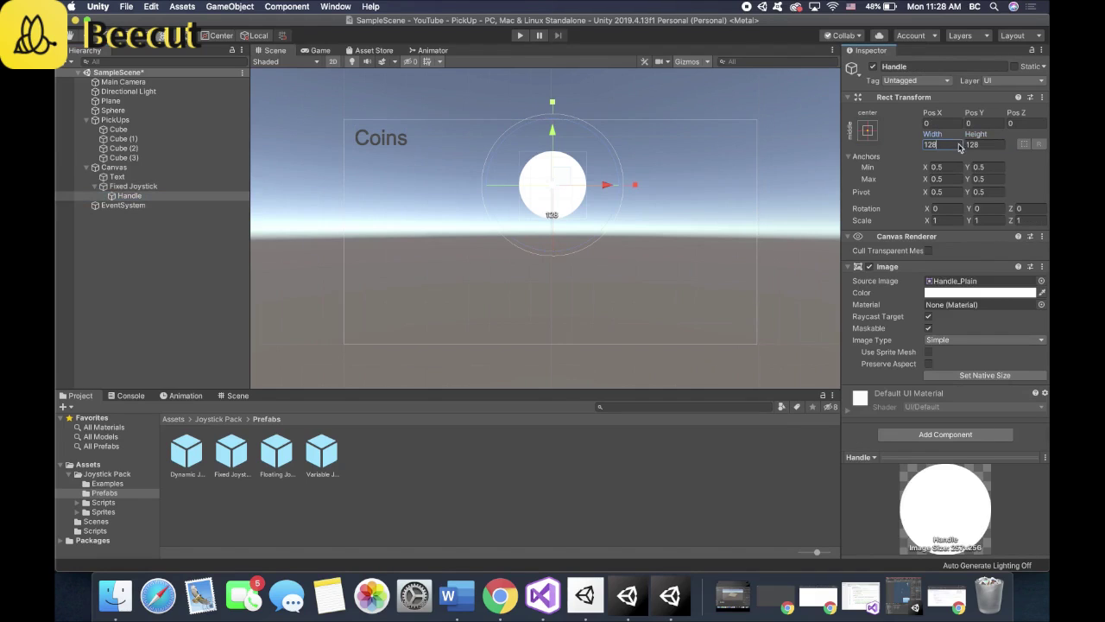
pyautogui.write('/3')
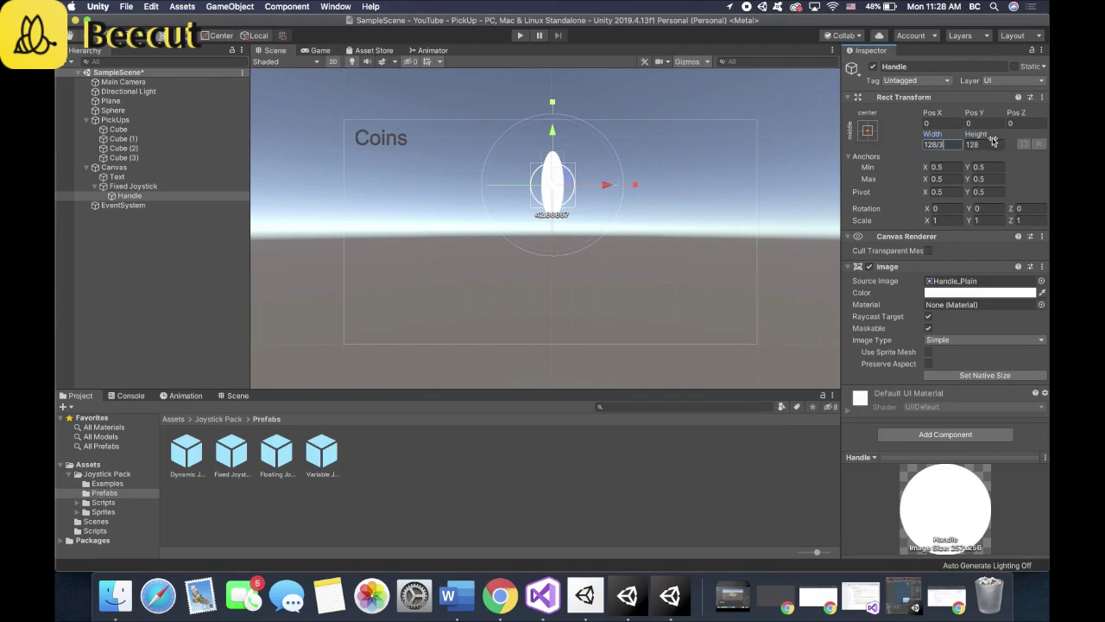
pyautogui.click(998, 145)
pyautogui.click(998, 145)
pyautogui.write('/3')
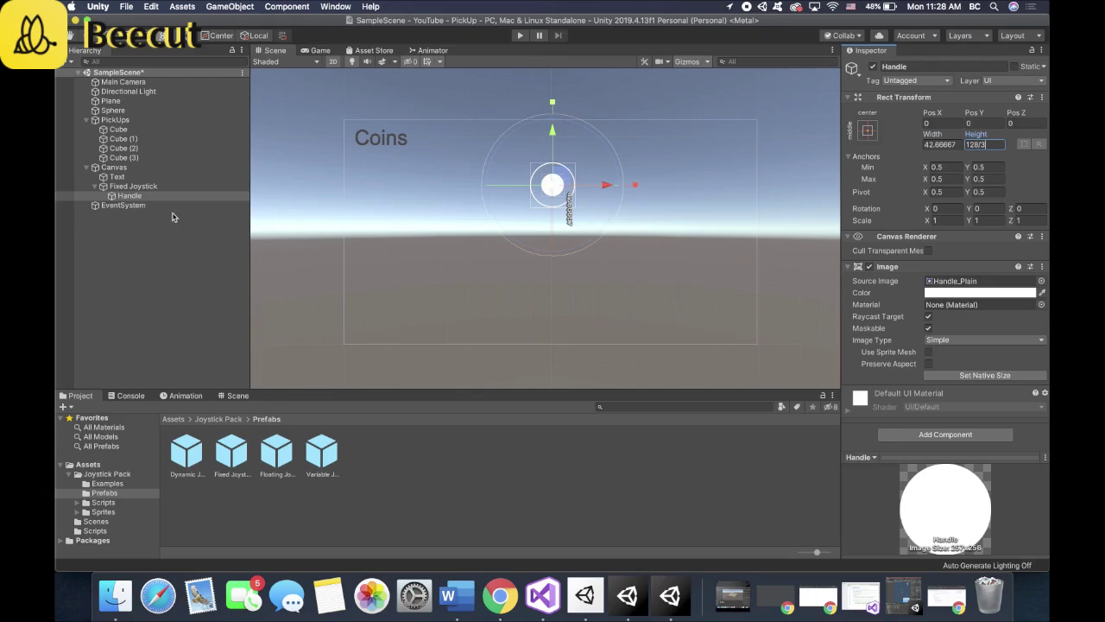
# Step: Anchor the joystick bottom-left with snapping, then nudge it inward to X 200, Y 205
pyautogui.click(130, 187)
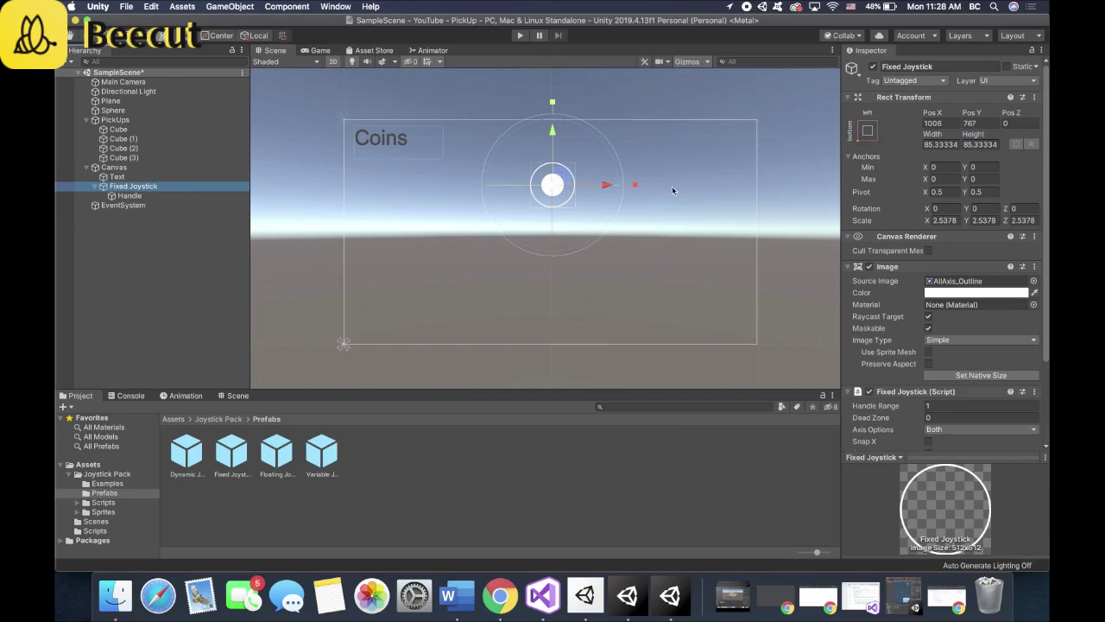
pyautogui.click(868, 130)
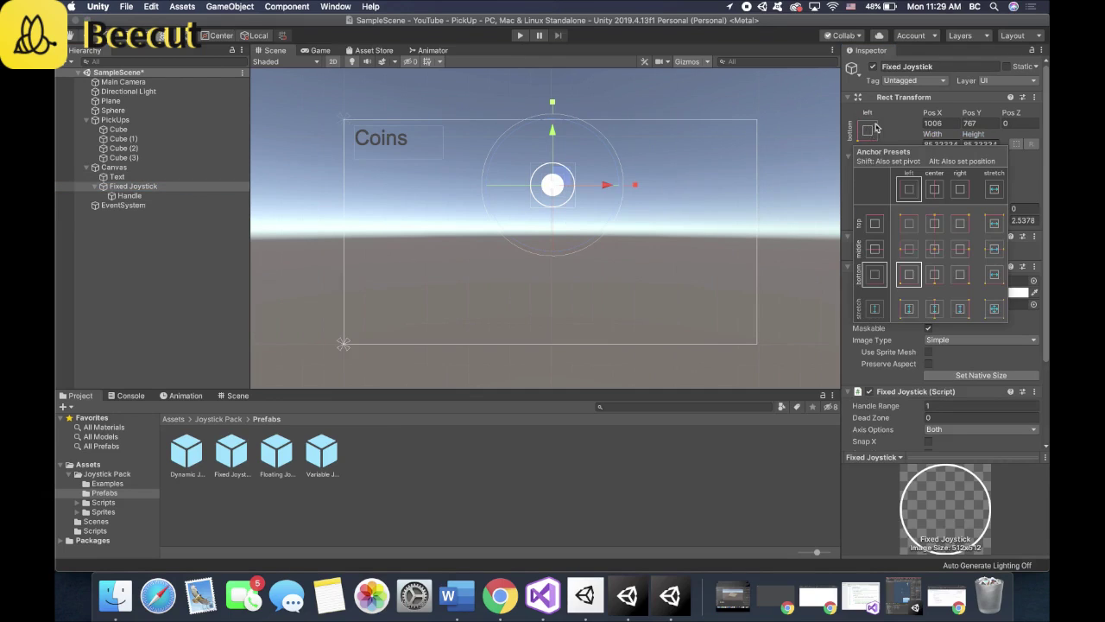
pyautogui.hotkey('shift', 'alt')
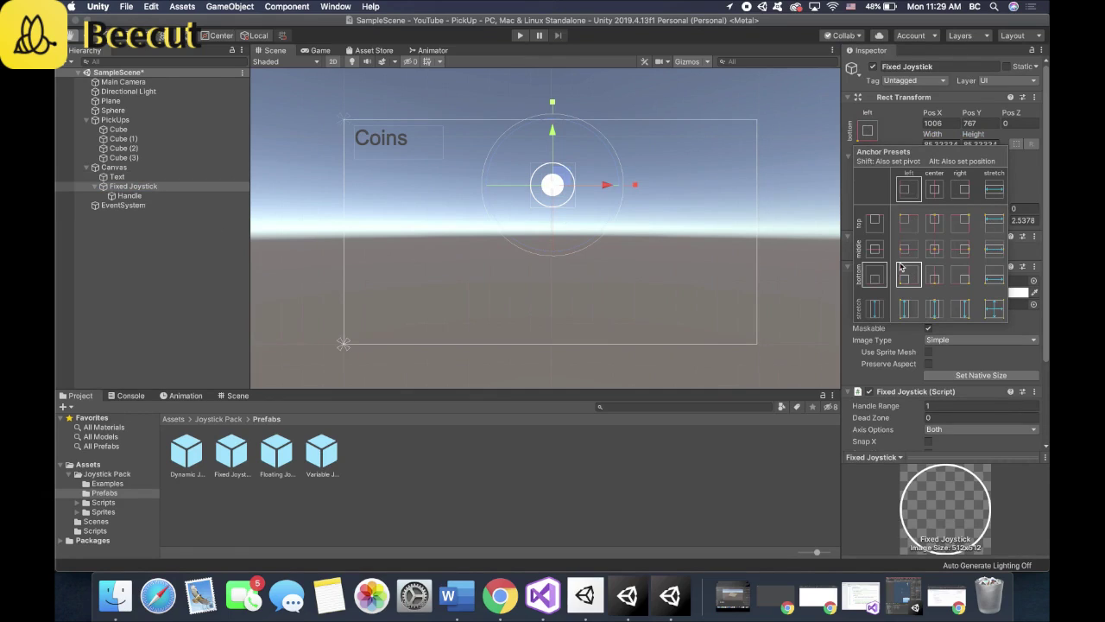
pyautogui.keyDown('alt'); pyautogui.keyDown('shift'); pyautogui.click(905, 277); pyautogui.keyUp('shift'); pyautogui.keyUp('alt')
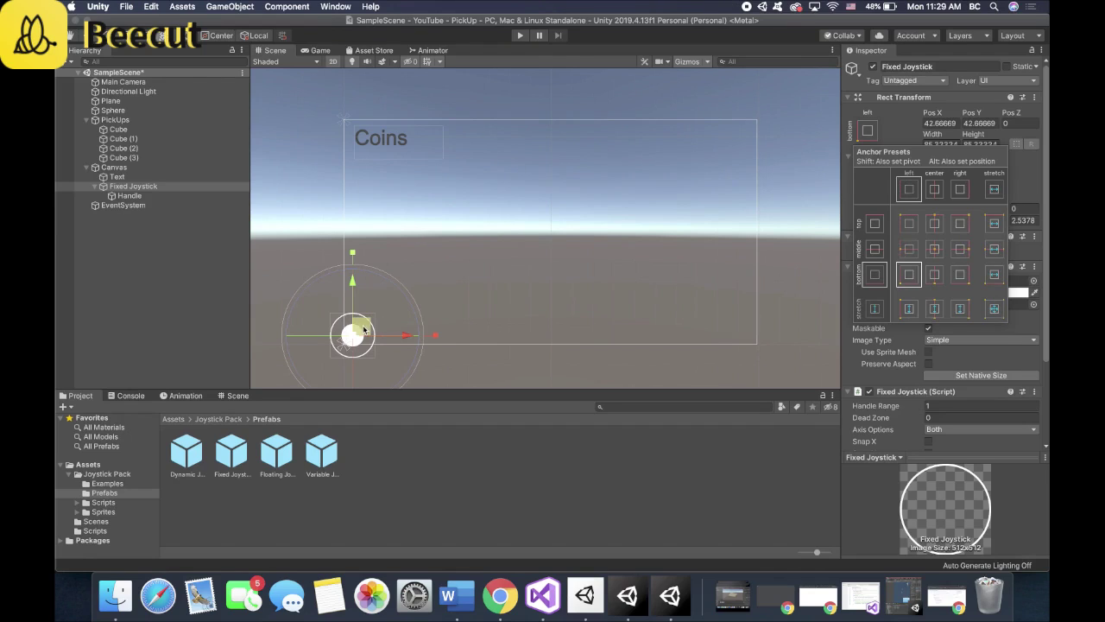
pyautogui.click(364, 329)
pyautogui.moveTo(364, 329); pyautogui.dragTo(399, 297)
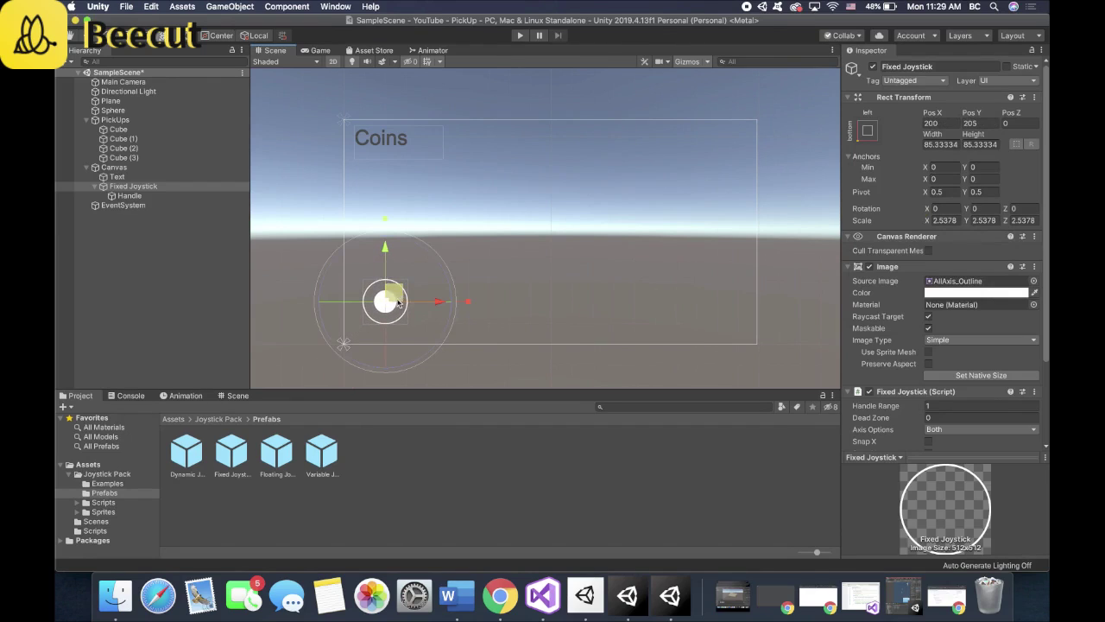
# Step: Add a UI Button under the Canvas, placed at 0, 0 with size 160 by 30
pyautogui.rightClick(145, 173)
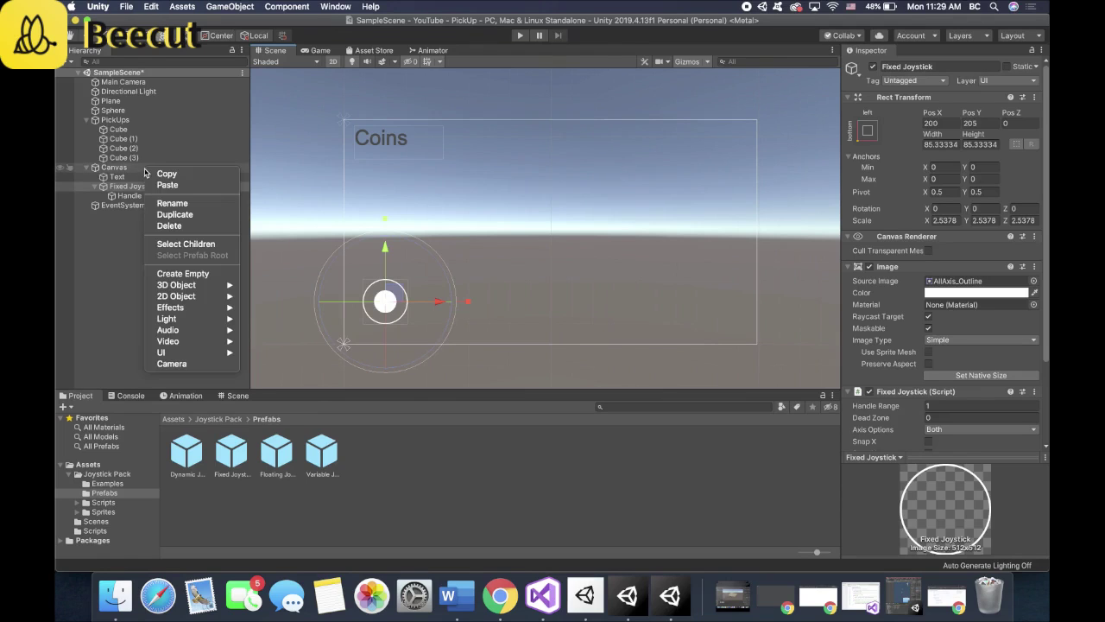
pyautogui.click(142, 168)
pyautogui.rightClick(142, 168)
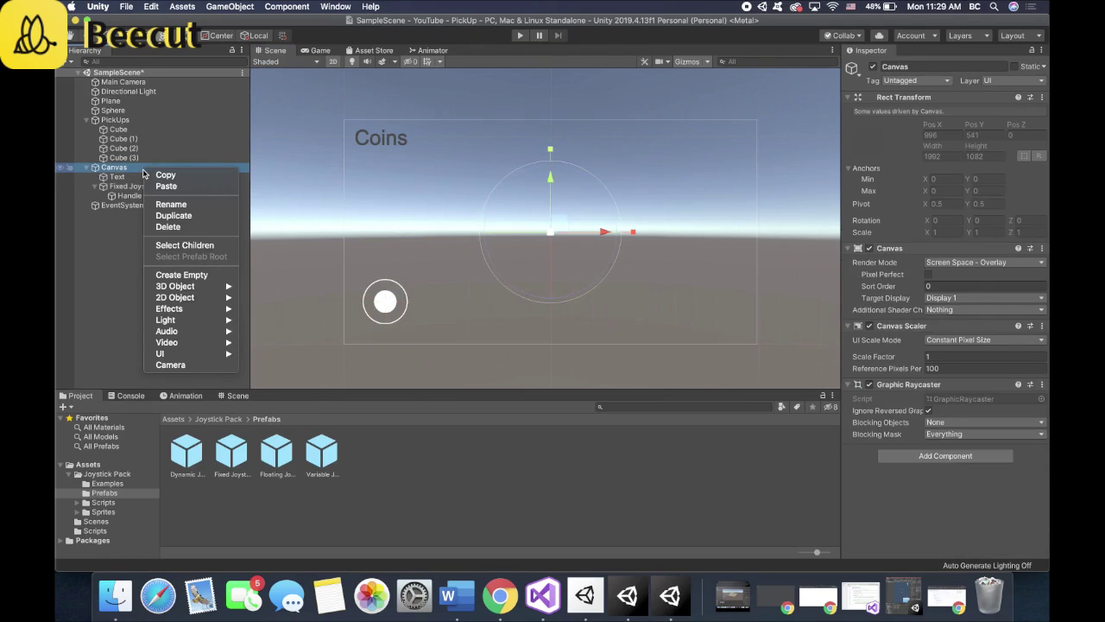
pyautogui.moveTo(212, 291)
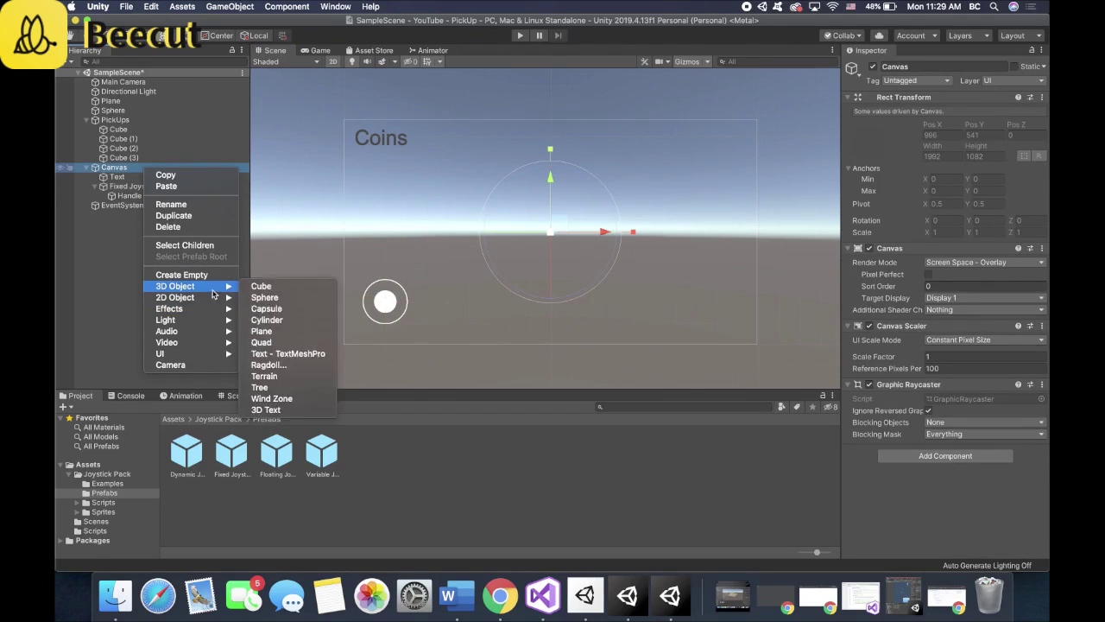
pyautogui.moveTo(205, 354)
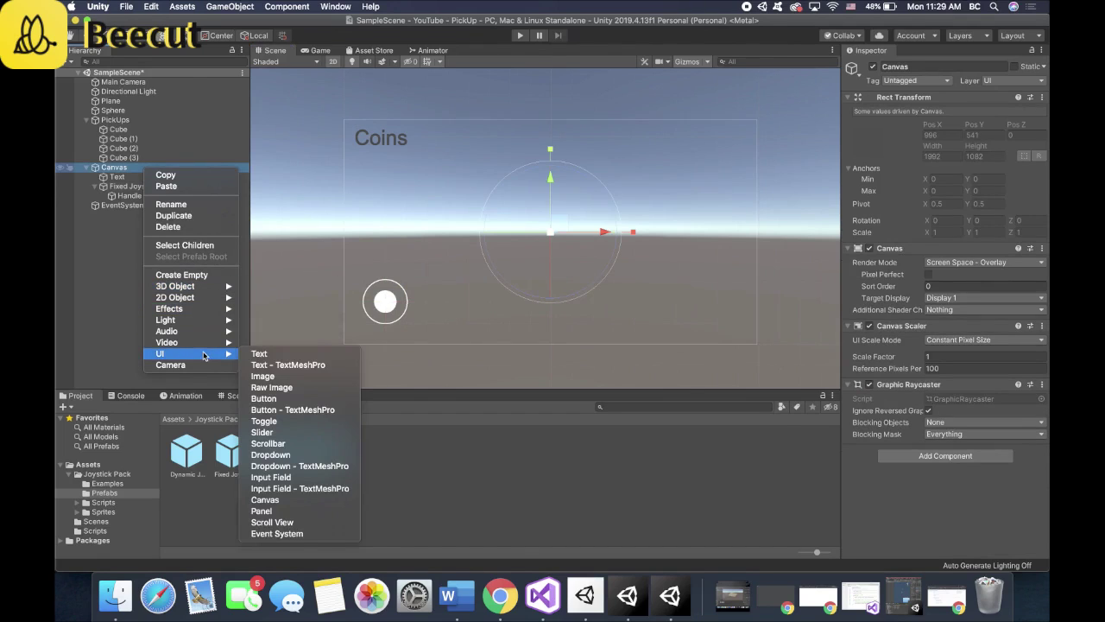
pyautogui.click(267, 398)
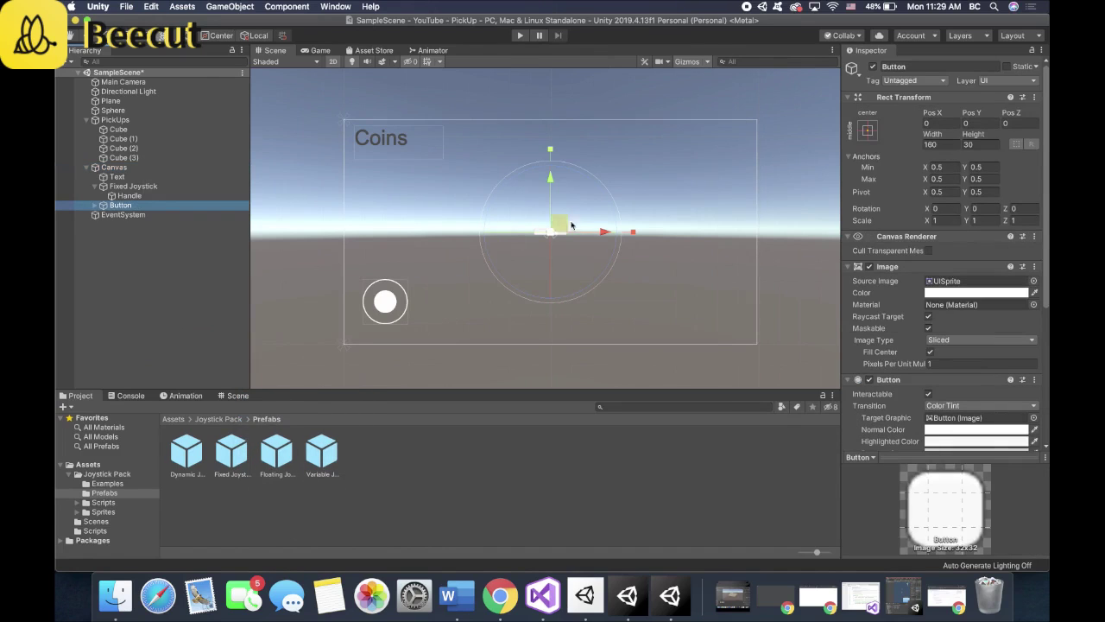
pyautogui.scroll(1, 570, 226)
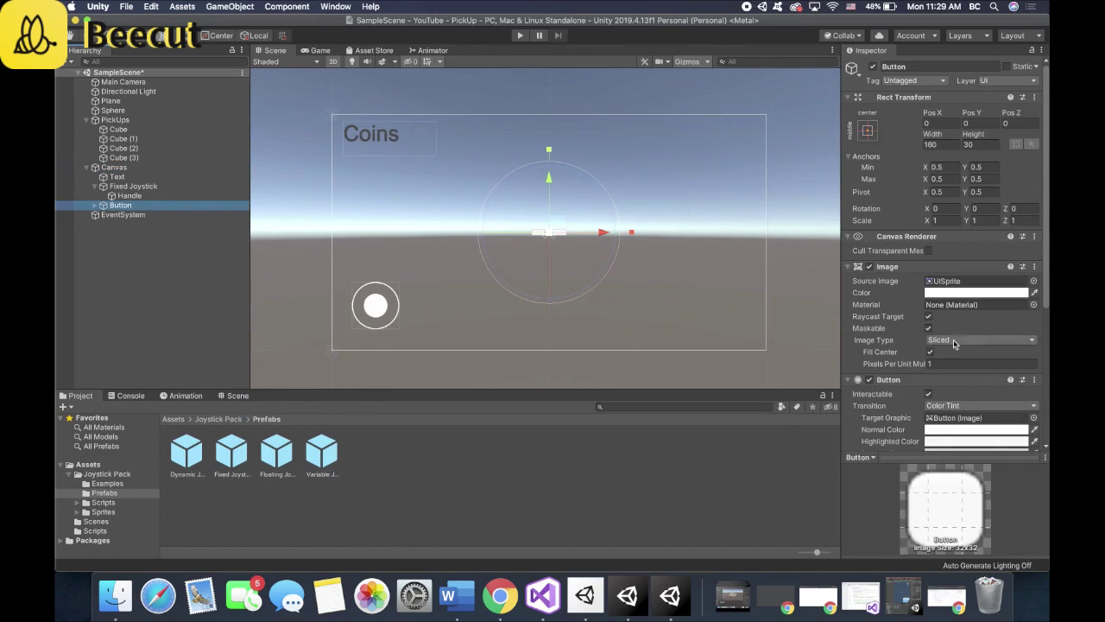
# Step: Set the Button's Rect Transform width and height to 150
pyautogui.scroll(-1, 954, 343)
pyautogui.scroll(1, 950, 345)
pyautogui.click(942, 145)
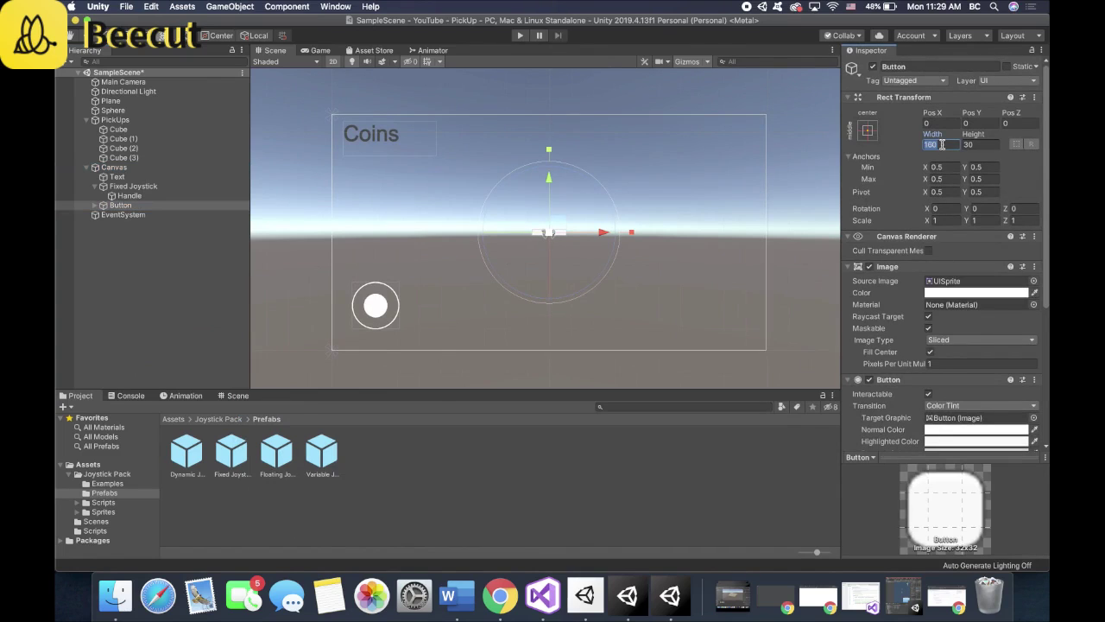
pyautogui.write('80')
pyautogui.press('Tab')
pyautogui.write('80')
pyautogui.press('BackSpace')
pyautogui.click(942, 144)
pyautogui.write('150')
pyautogui.press('Tab')
pyautogui.write('160')
pyautogui.press('BackSpace')
pyautogui.press('BackSpace')
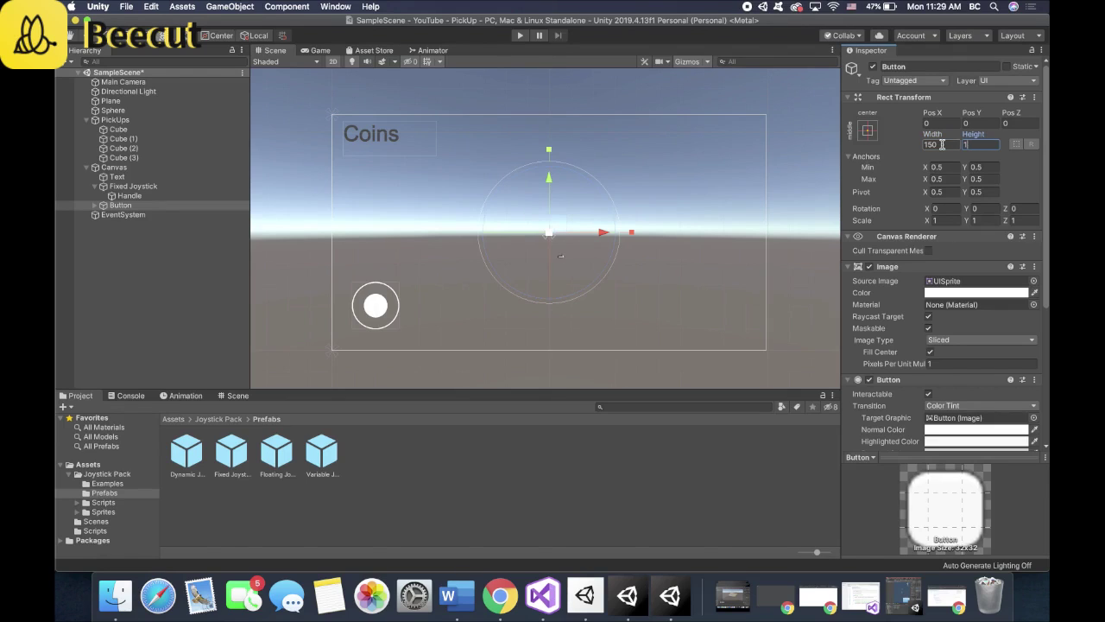
pyautogui.write('50')
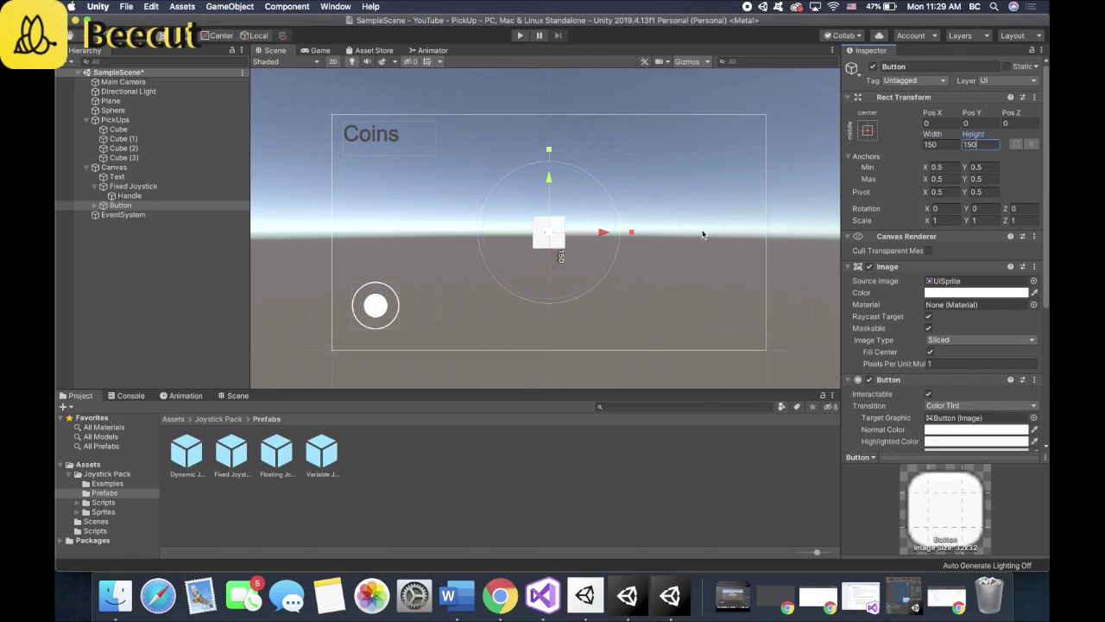
# Step: Anchor the Button bottom-right with positioning and shift it slightly inward from the corner
pyautogui.click(868, 131)
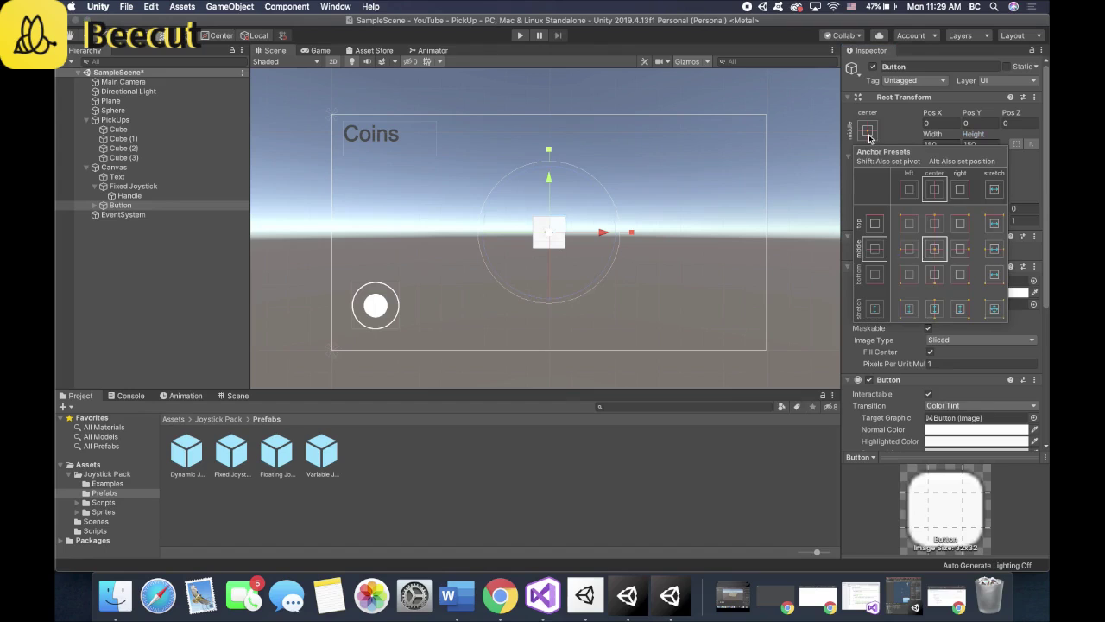
pyautogui.press('alt')
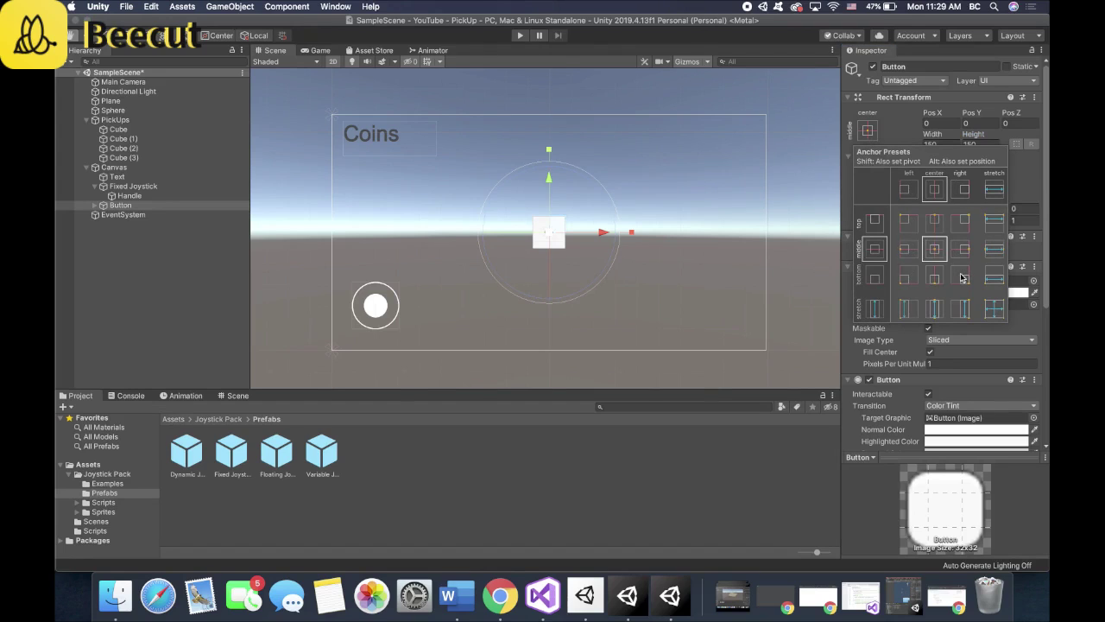
pyautogui.keyDown('alt'); pyautogui.click(964, 276); pyautogui.keyUp('alt')
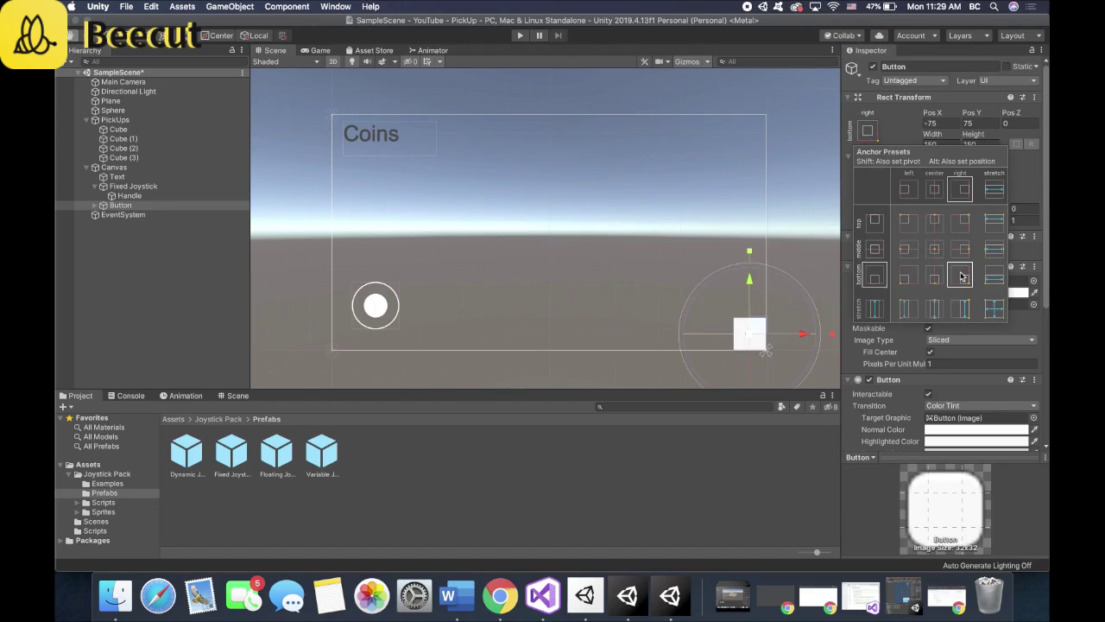
pyautogui.click(762, 329)
pyautogui.moveTo(754, 322); pyautogui.dragTo(722, 289)
pyautogui.press('e')
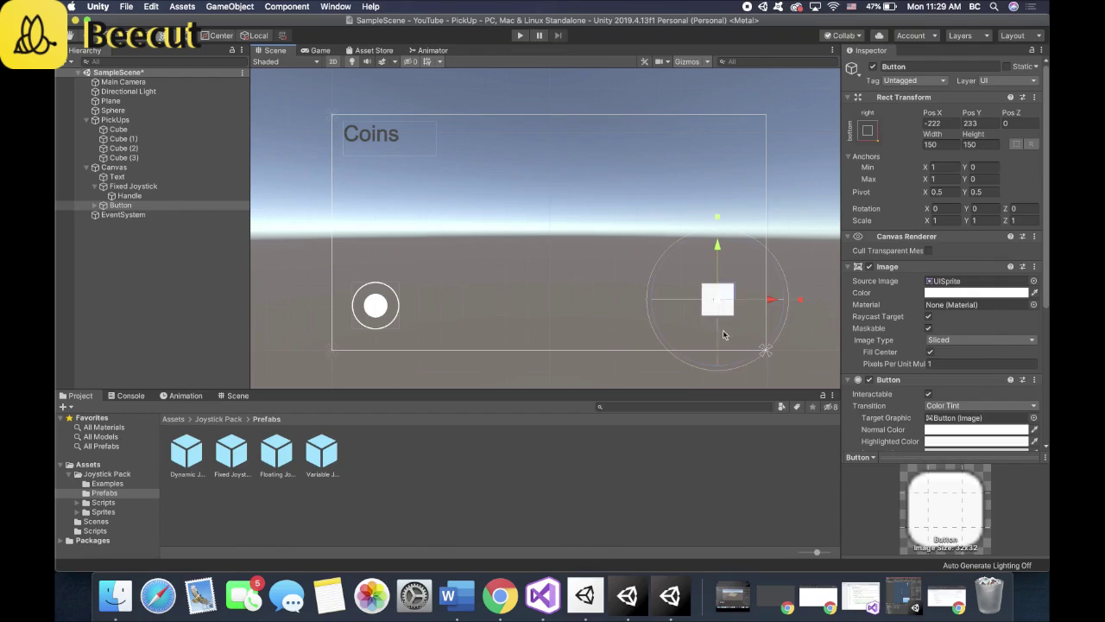
pyautogui.click(492, 433)
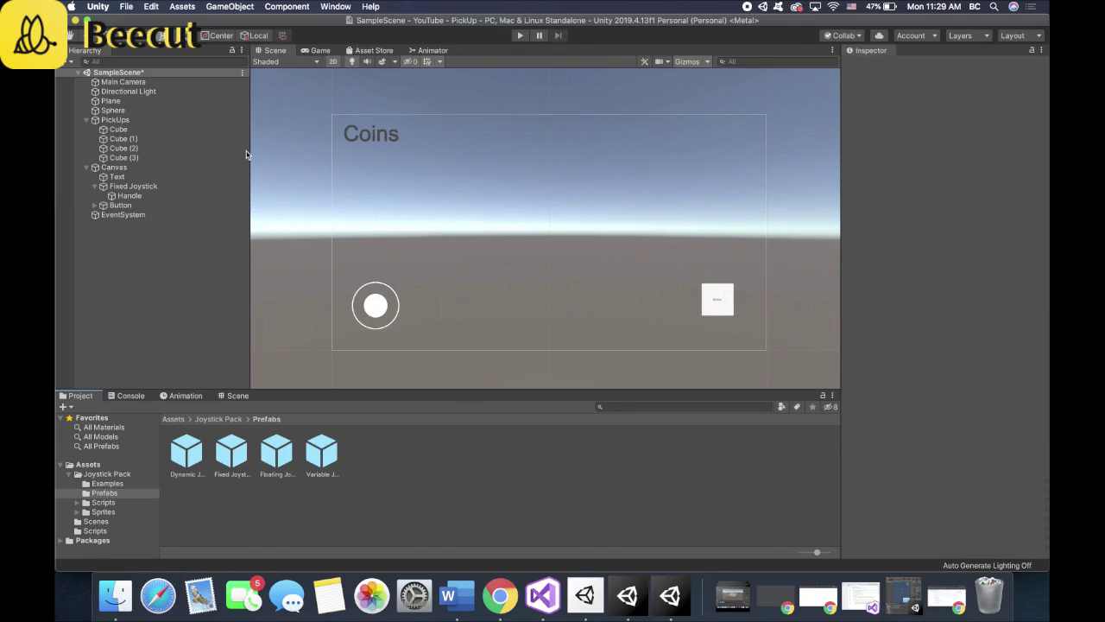
# Step: Delete the Button's child Text label
pyautogui.click(94, 205)
pyautogui.click(123, 215)
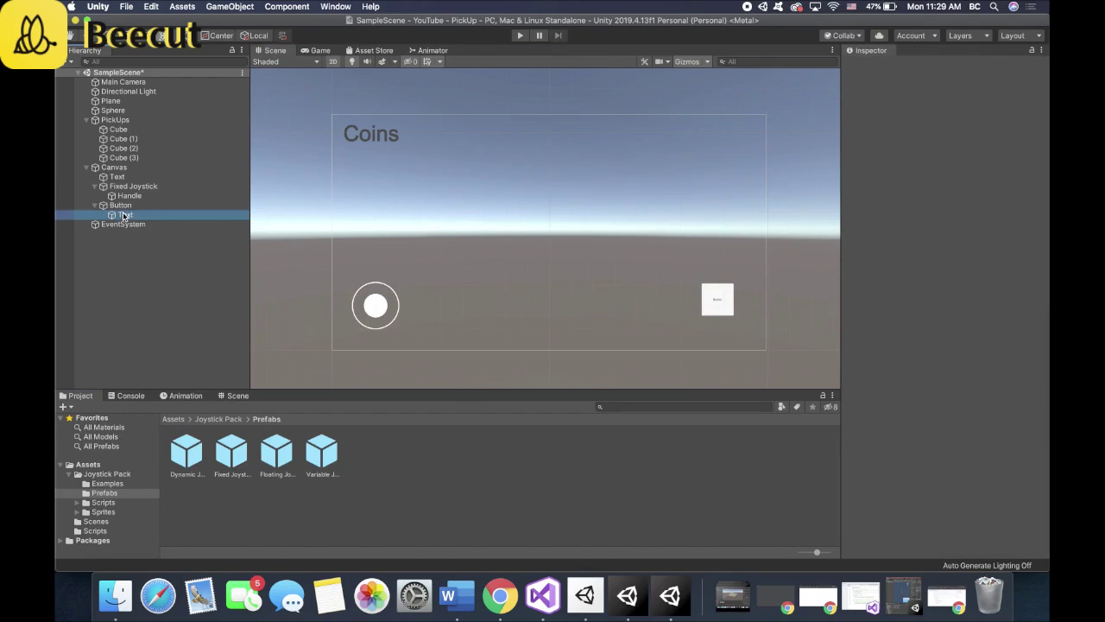
pyautogui.rightClick(124, 215)
pyautogui.click(143, 267)
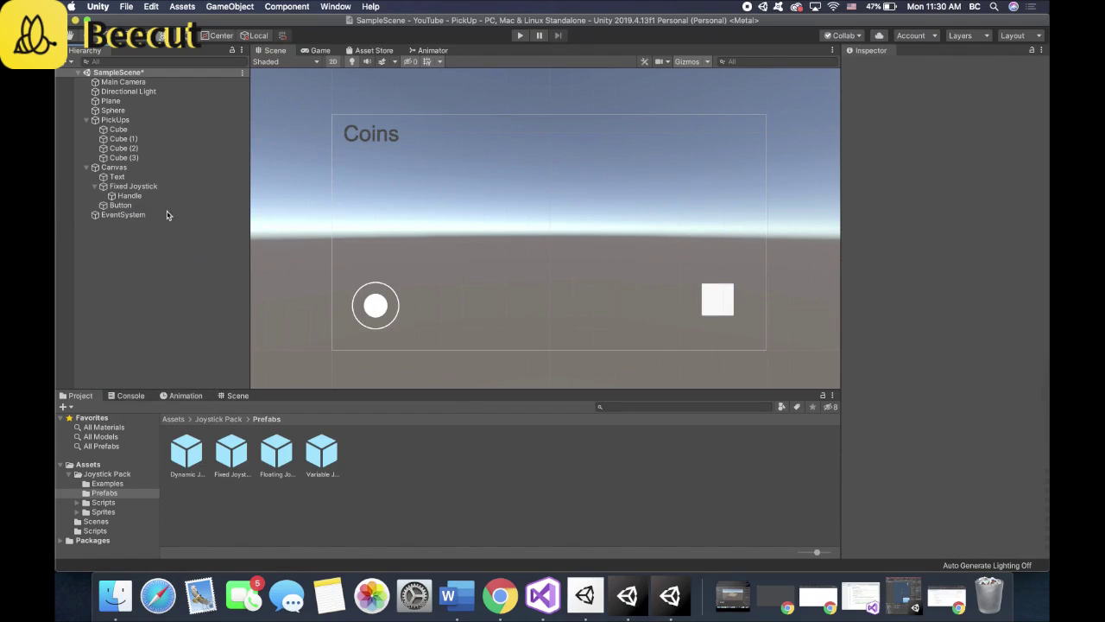
# Step: Make the Button's normal colour light pink and its highlighted colour bright green
pyautogui.click(138, 206)
pyautogui.scroll(-3, 964, 387)
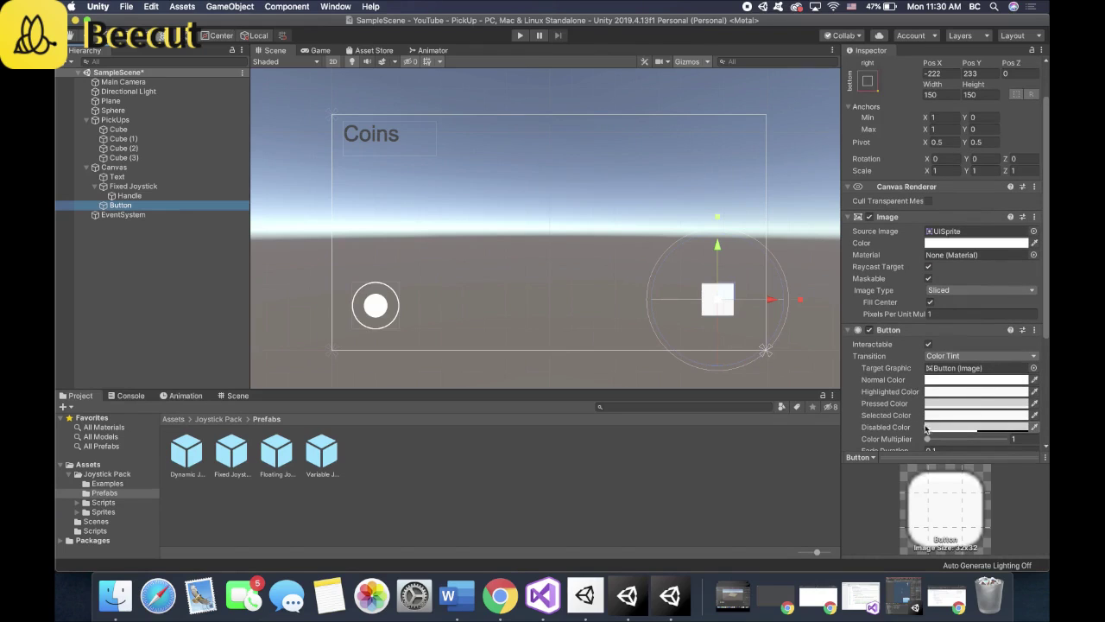
pyautogui.click(950, 382)
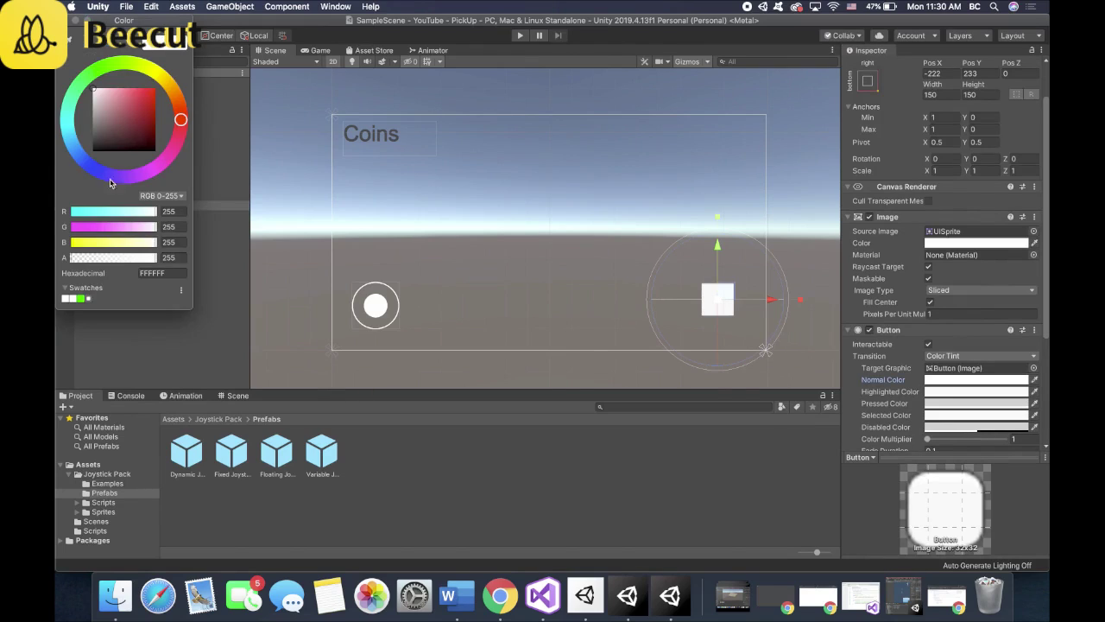
pyautogui.click(109, 90)
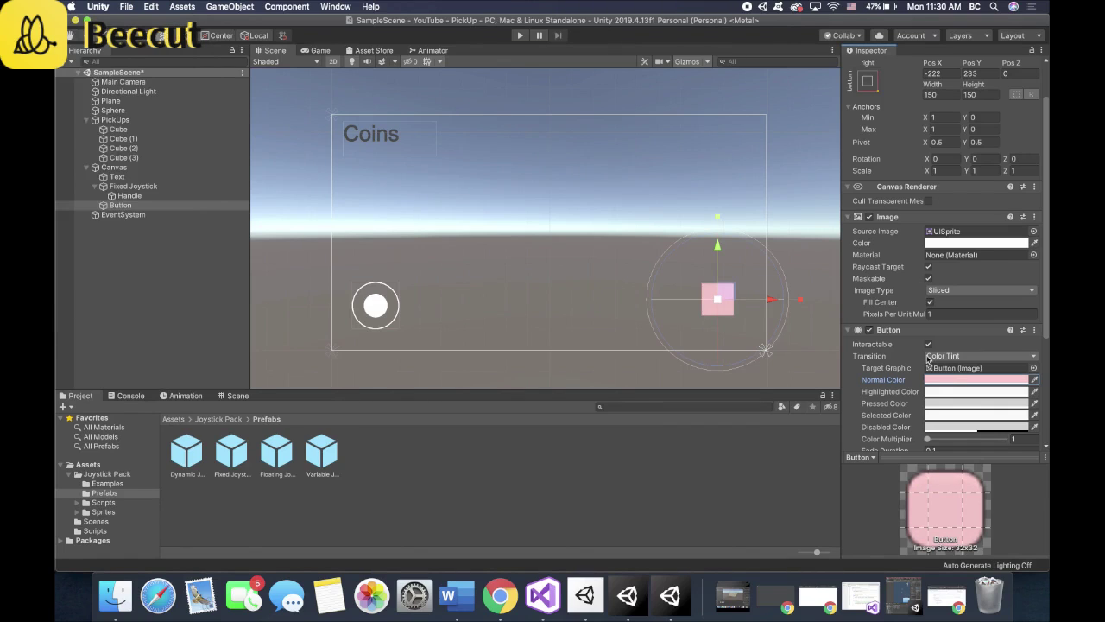
pyautogui.click(976, 391)
pyautogui.click(110, 66)
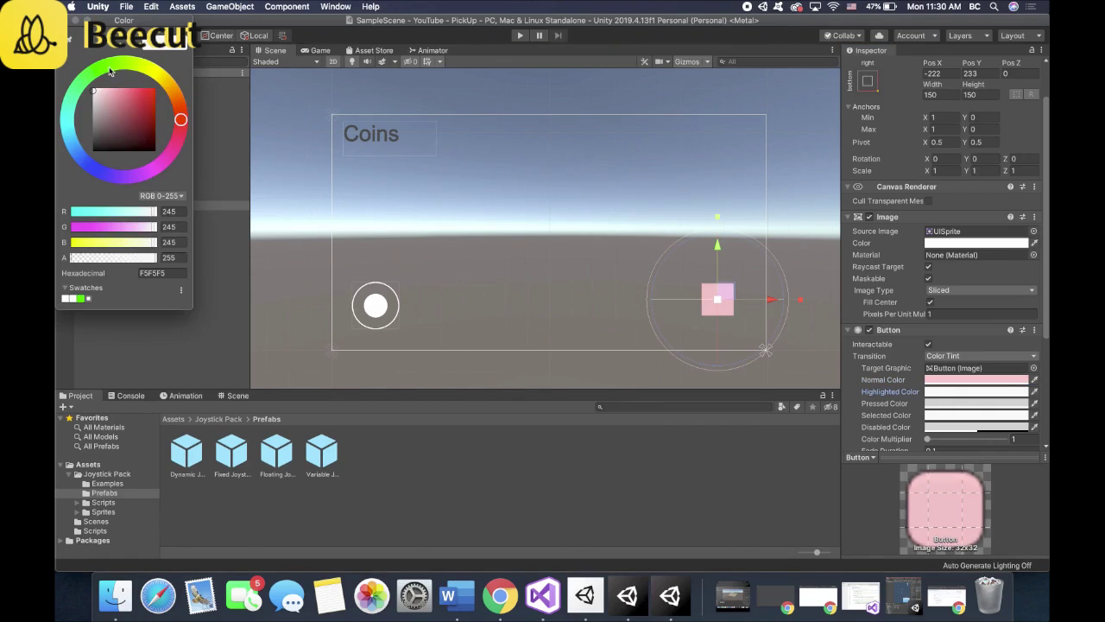
pyautogui.click(153, 89)
pyautogui.click(75, 19)
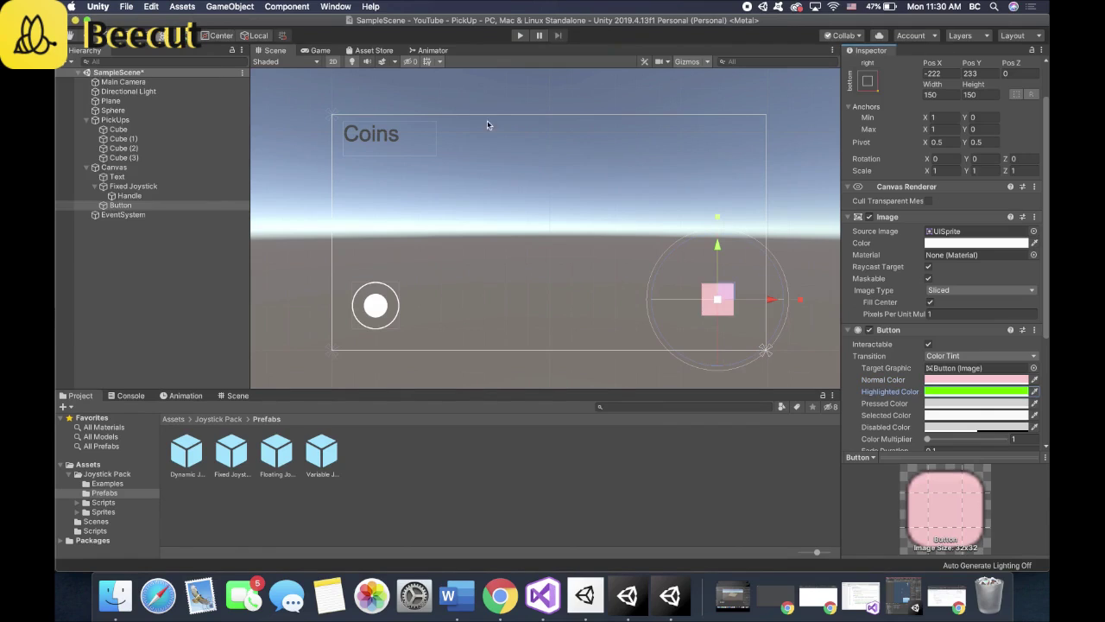
# Step: Set the Button's pressed colour to bright cyan
pyautogui.click(996, 405)
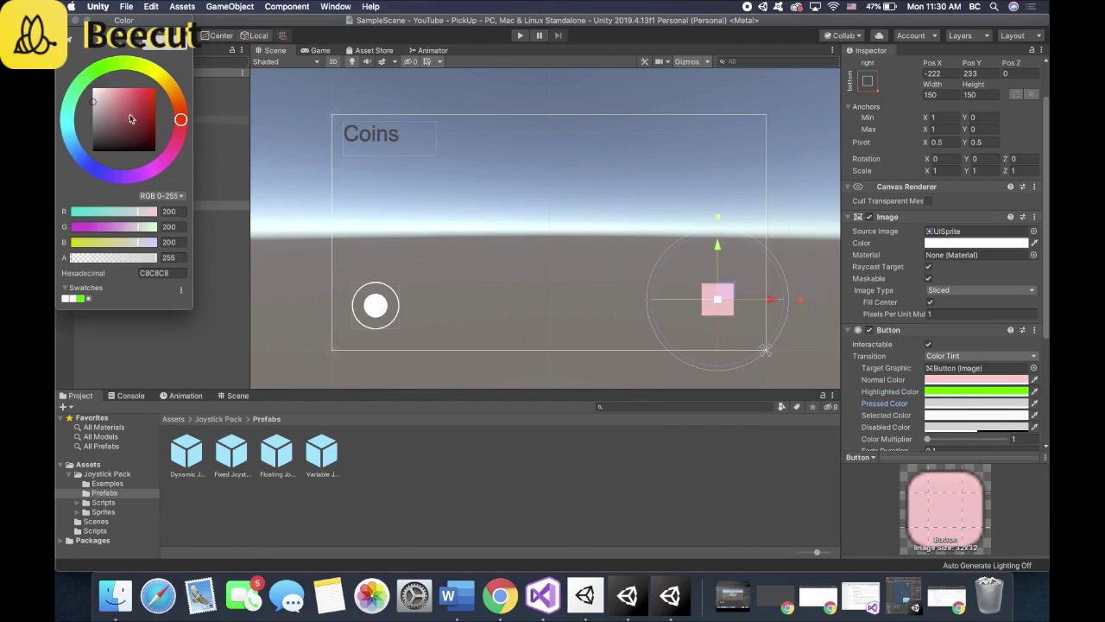
pyautogui.click(68, 127)
pyautogui.click(155, 89)
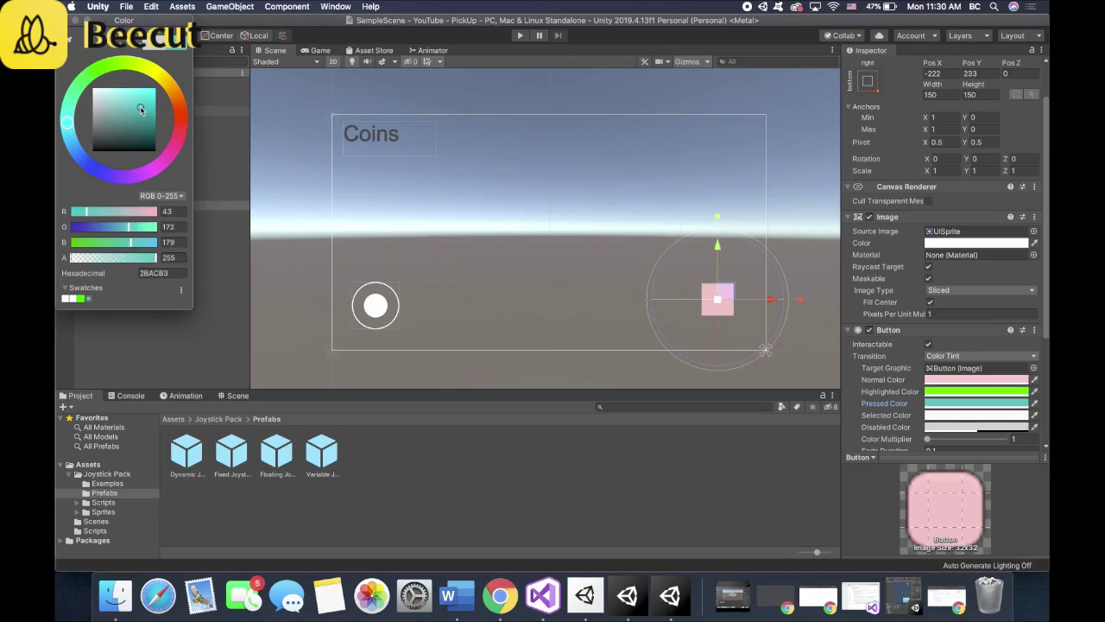
pyautogui.click(70, 20)
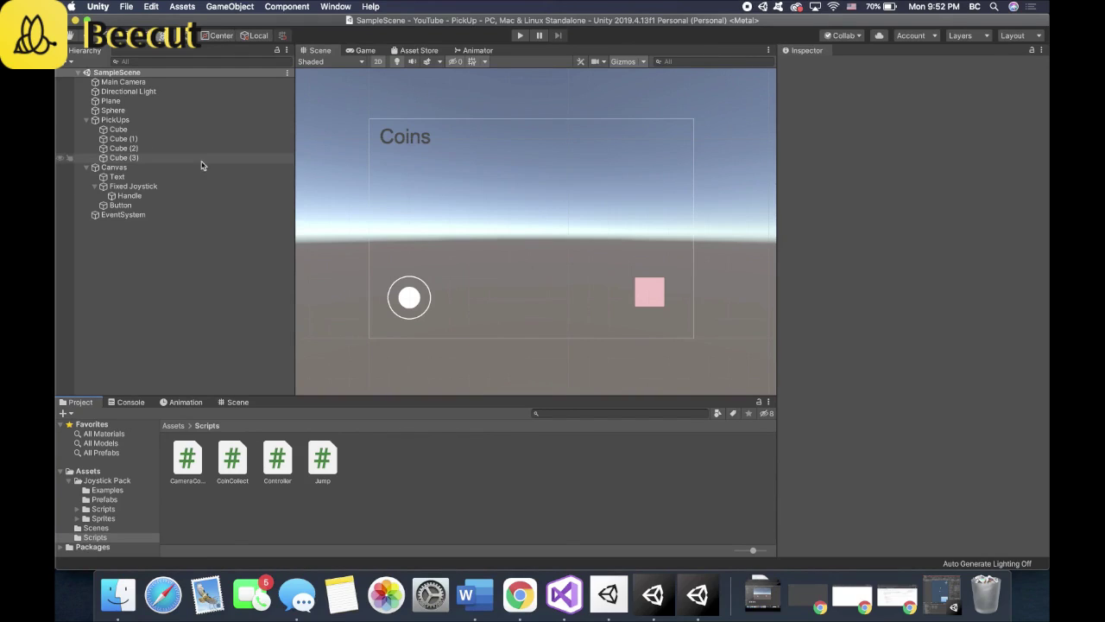
# Step: Add a Rigidbody component to the Sphere
pyautogui.click(193, 110)
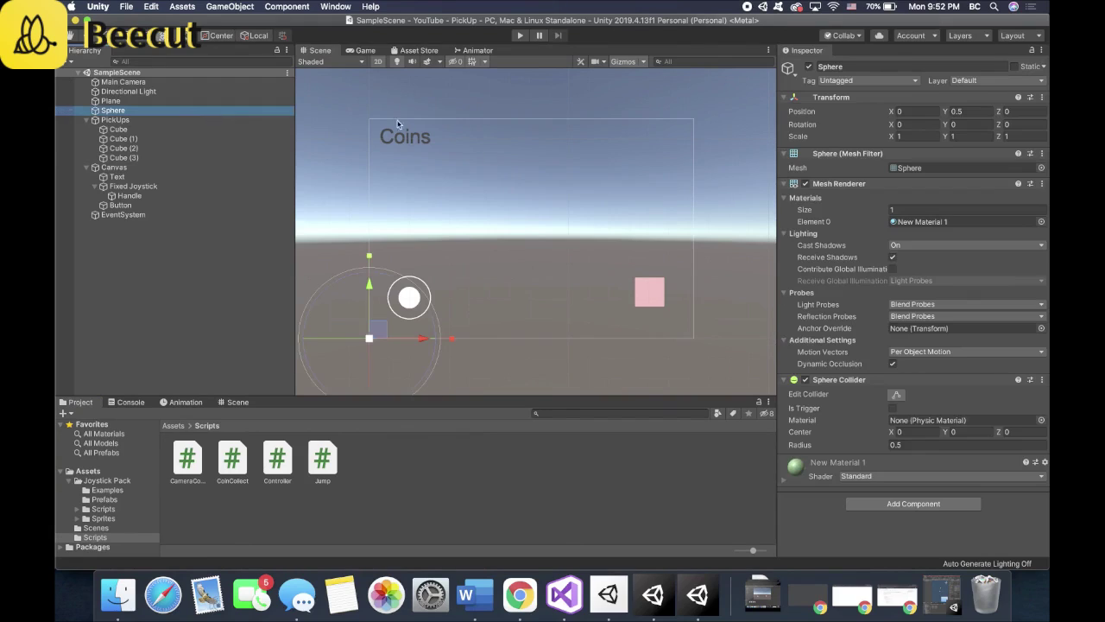
pyautogui.click(870, 504)
pyautogui.write('ri')
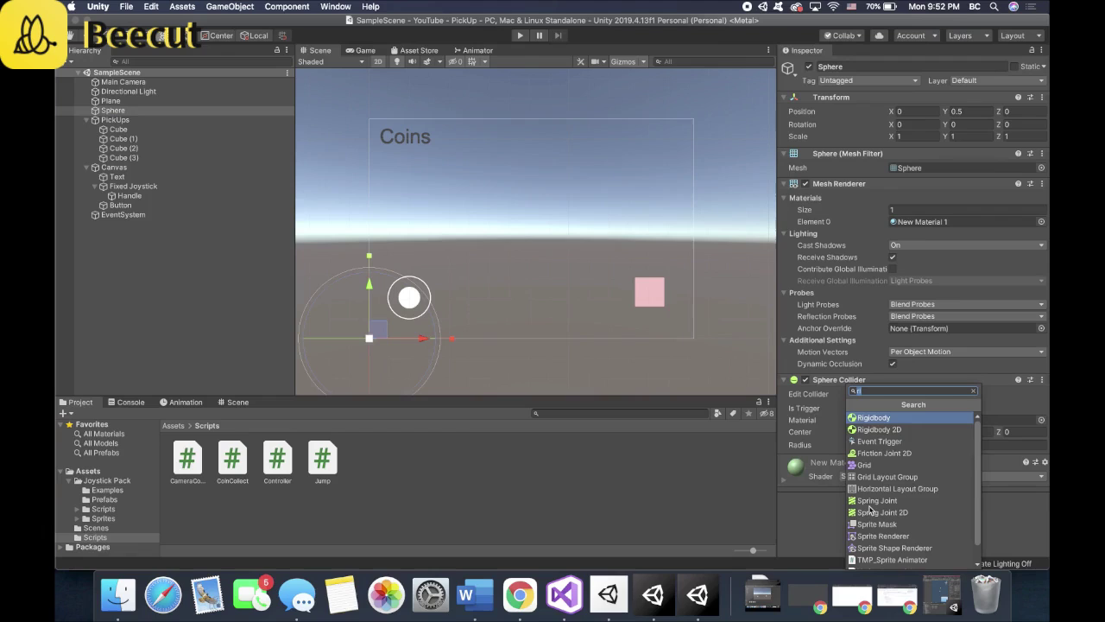
pyautogui.click(896, 418)
pyautogui.scroll(-2, 916, 345)
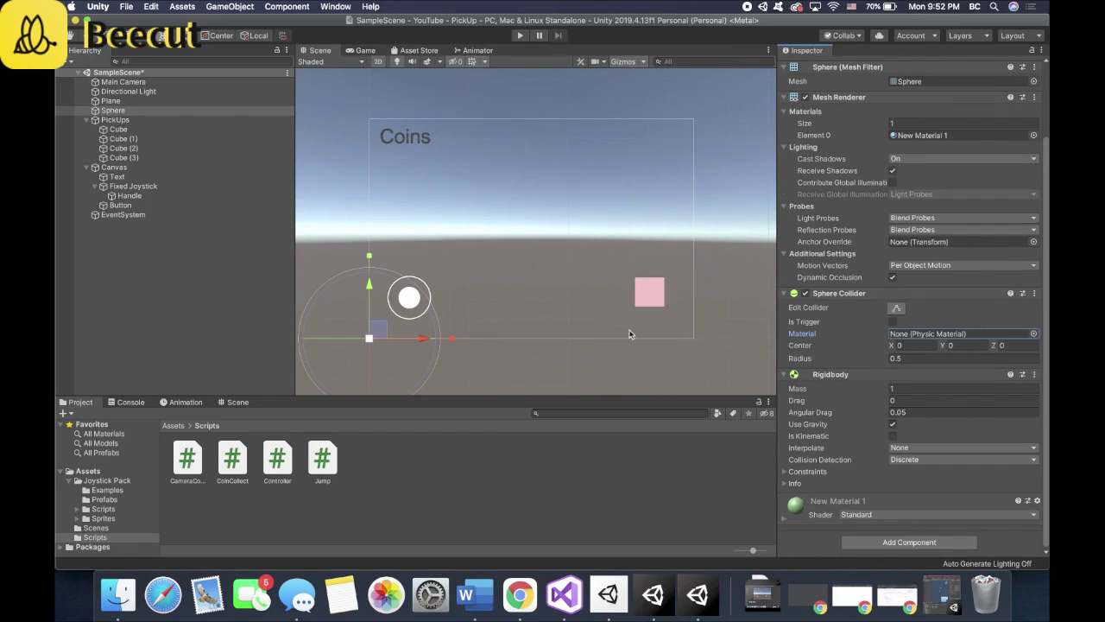
# Step: Attach the Controller, Jump and CoinCollect scripts to the Sphere and link Text as Count Text
pyautogui.moveTo(278, 460); pyautogui.dragTo(799, 548)
pyautogui.scroll(-1, 876, 462)
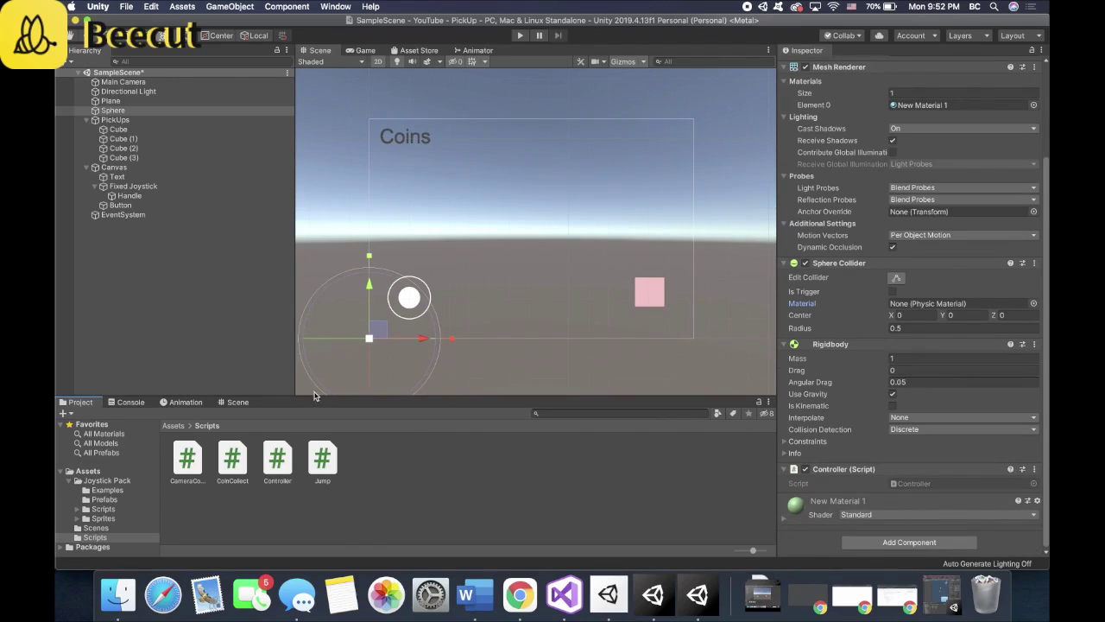
pyautogui.click(312, 458)
pyautogui.moveTo(313, 459); pyautogui.dragTo(794, 541)
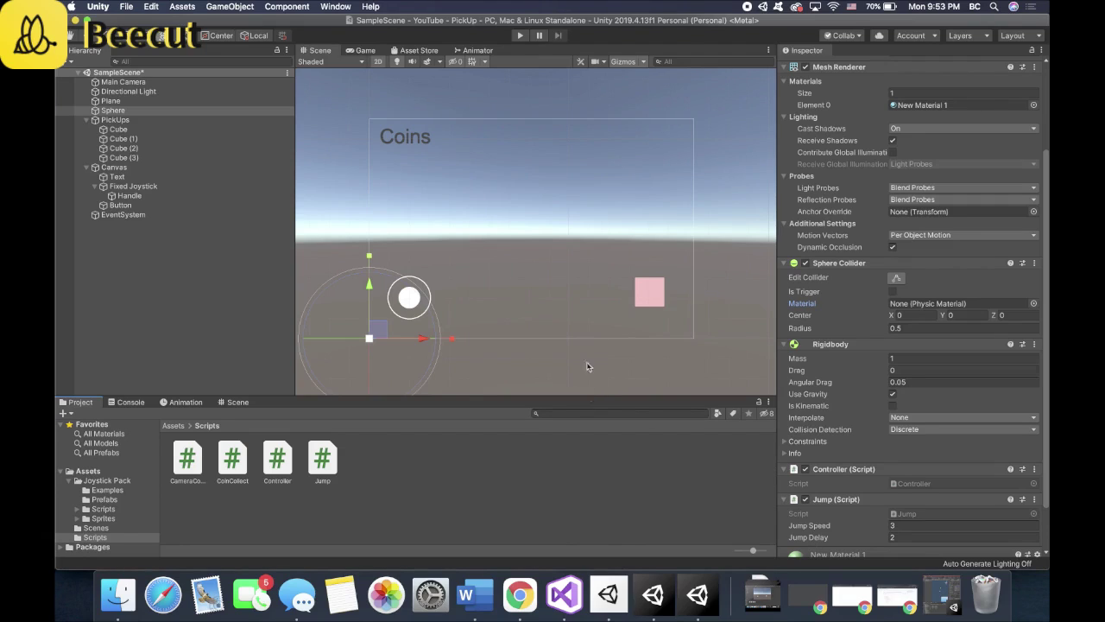
pyautogui.scroll(-2, 847, 450)
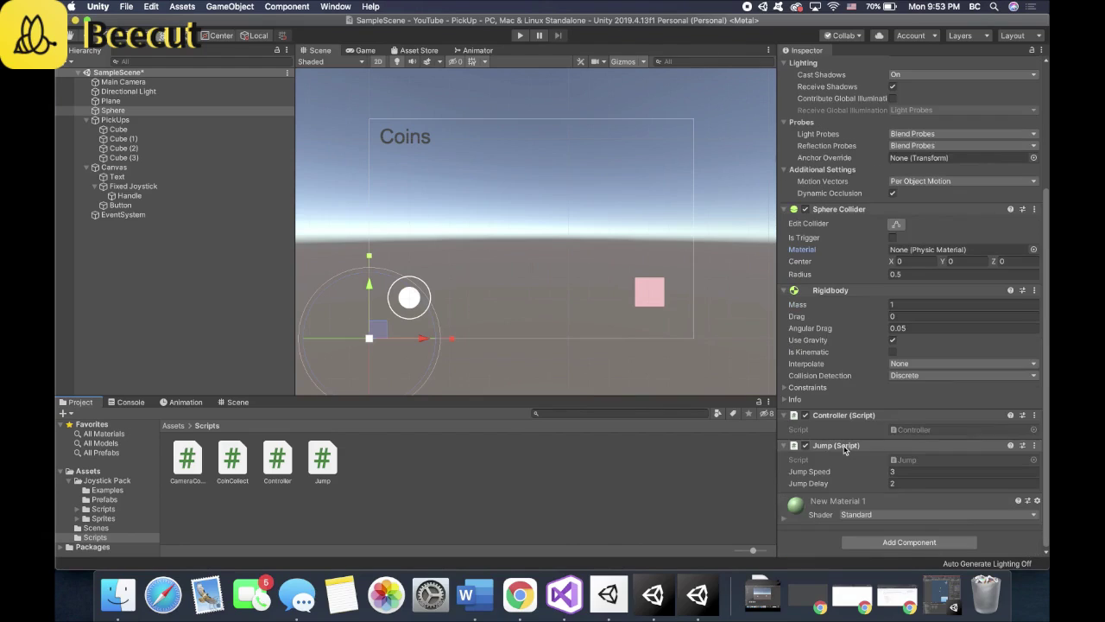
pyautogui.click(233, 462)
pyautogui.moveTo(239, 467); pyautogui.dragTo(770, 543)
pyautogui.scroll(-2, 816, 476)
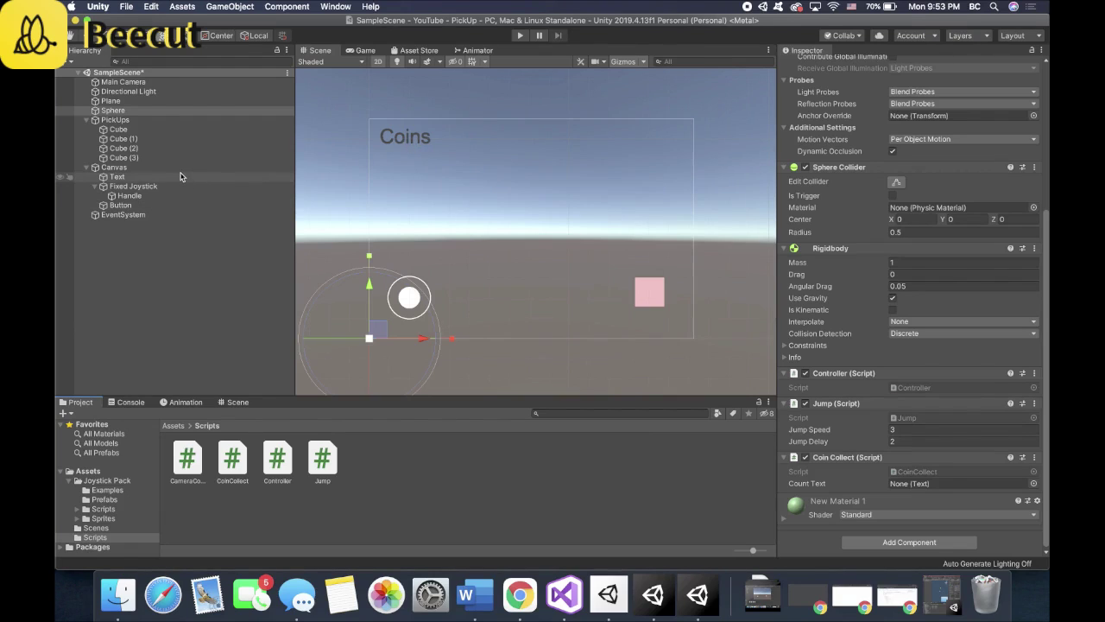
pyautogui.moveTo(182, 176); pyautogui.dragTo(924, 488)
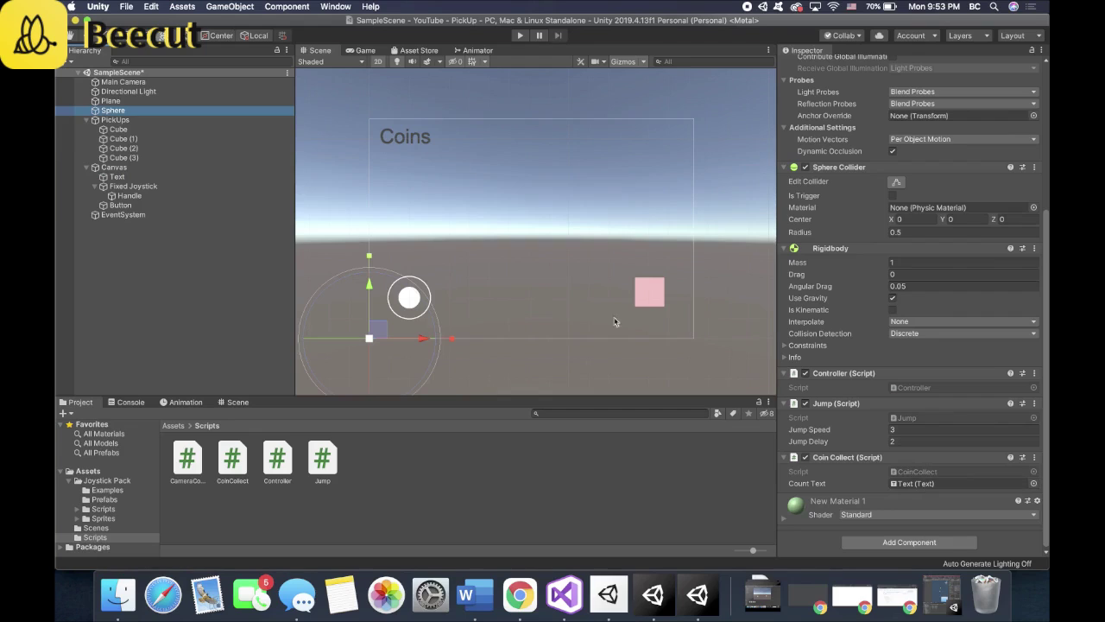
# Step: Tag Cube through Cube (3) as Coin and make their Box Colliders triggers
pyautogui.click(220, 129)
pyautogui.keyDown('shift'); pyautogui.click(222, 158); pyautogui.keyUp('shift')
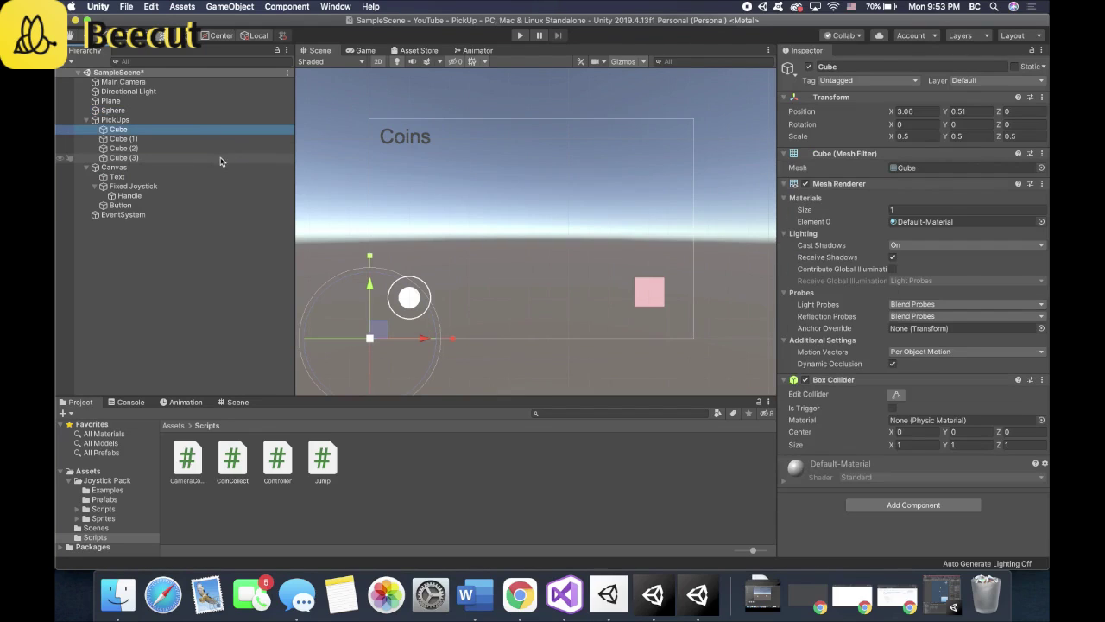
pyautogui.click(864, 81)
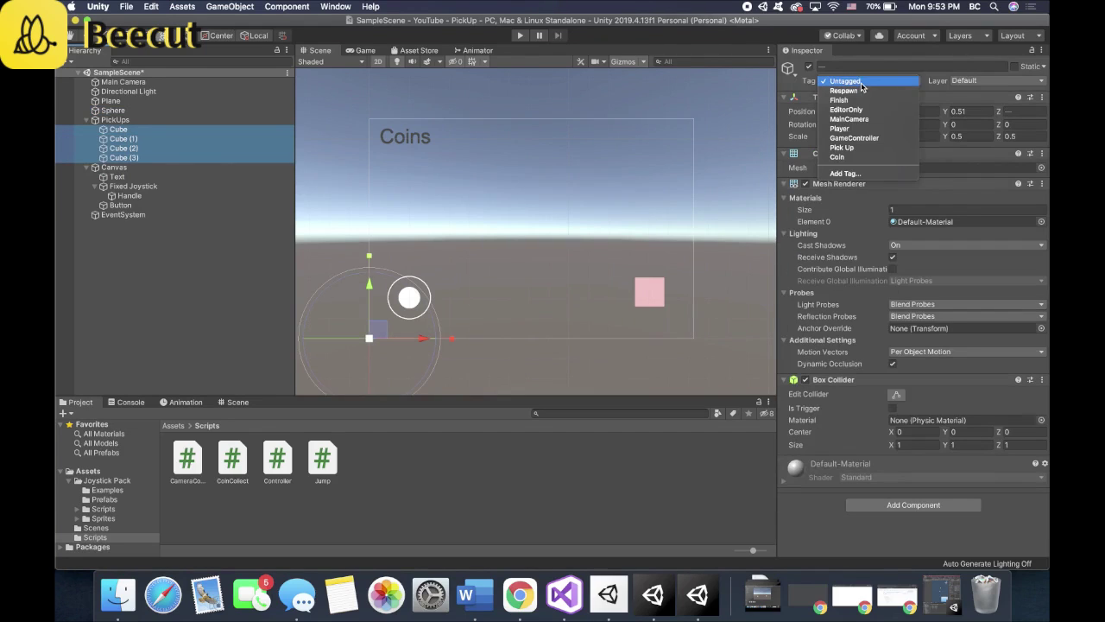
pyautogui.click(883, 158)
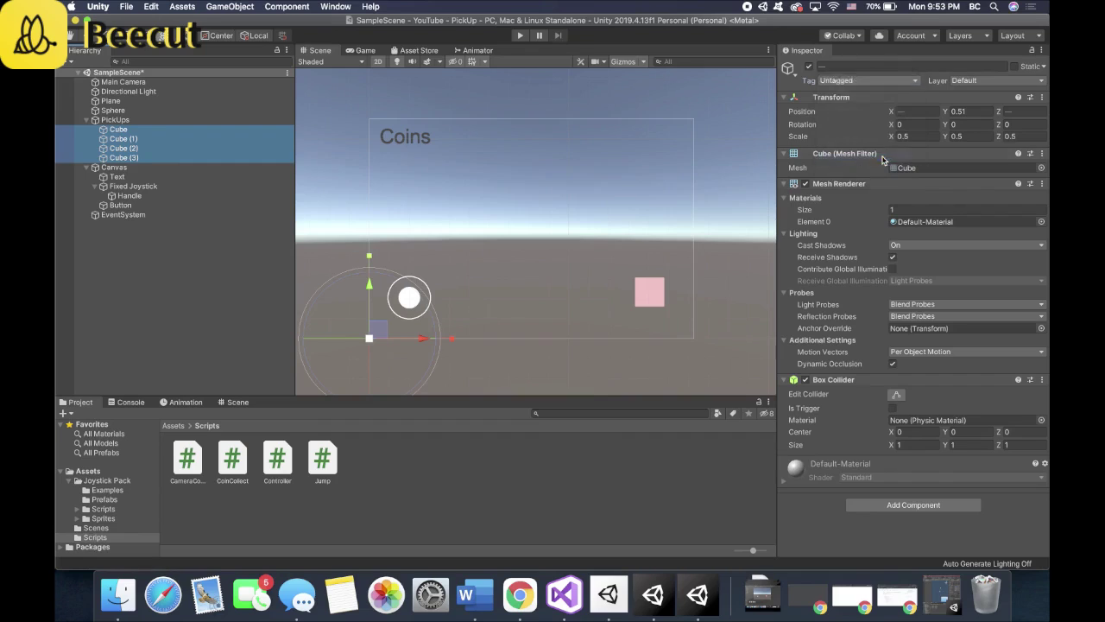
pyautogui.click(893, 409)
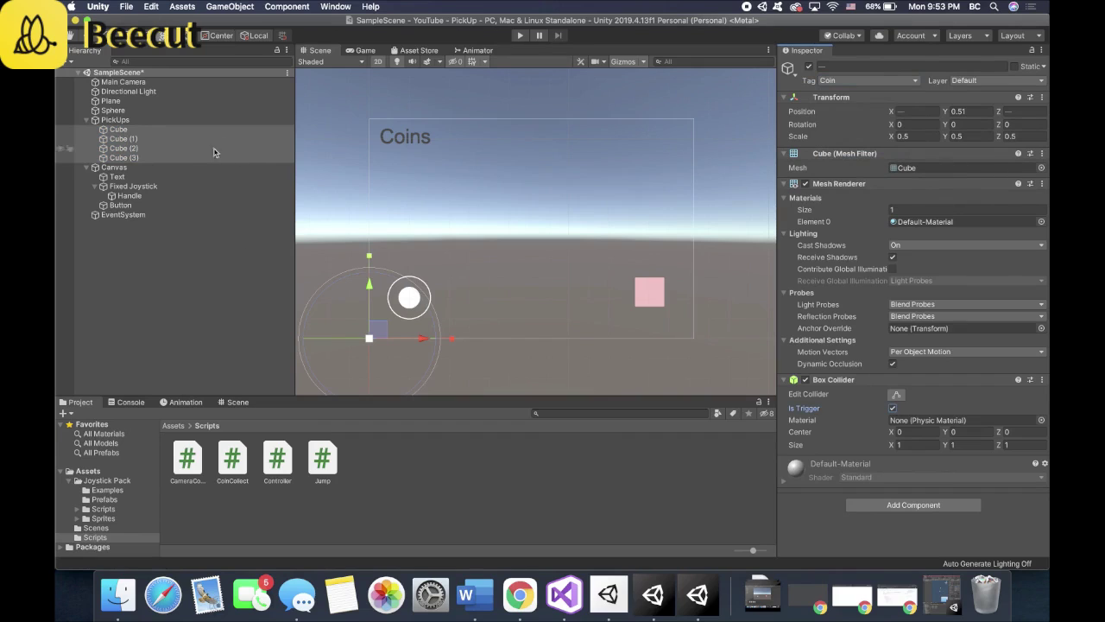
# Step: Add an On Click event on the Button calling Jump.StartLetsJump () on the Sphere
pyautogui.click(183, 206)
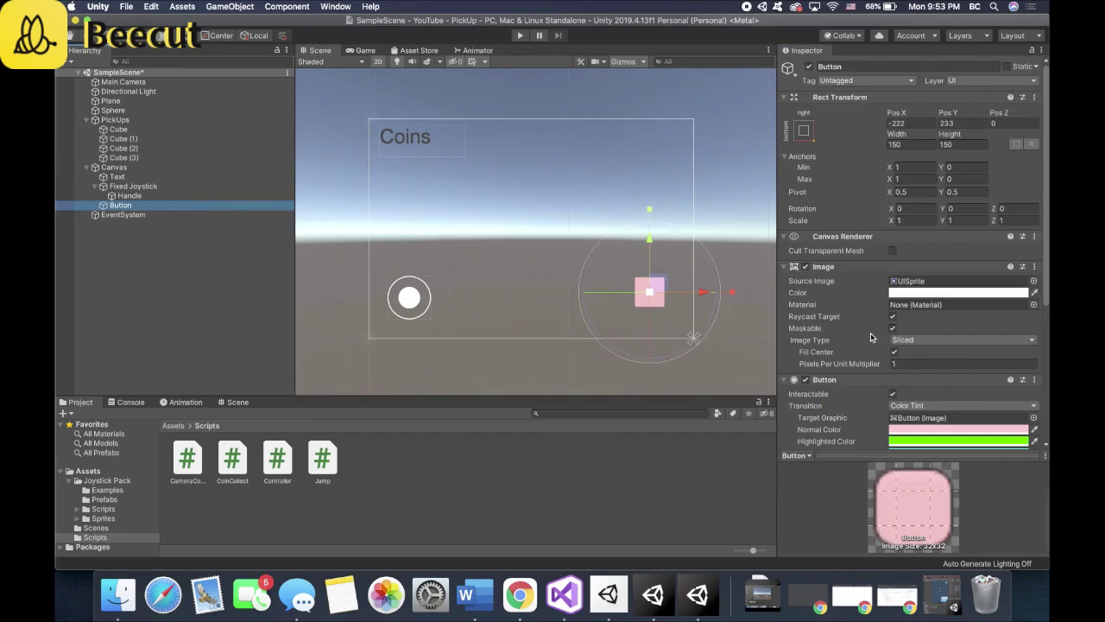
pyautogui.scroll(-5, 874, 346)
pyautogui.click(1009, 373)
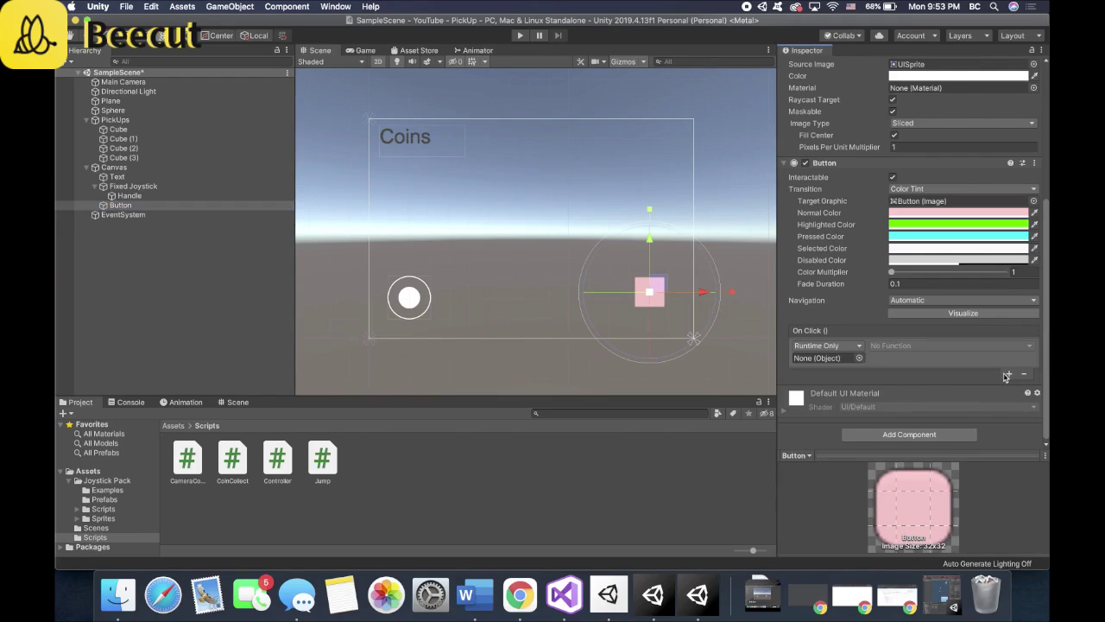
pyautogui.moveTo(121, 205); pyautogui.dragTo(819, 355)
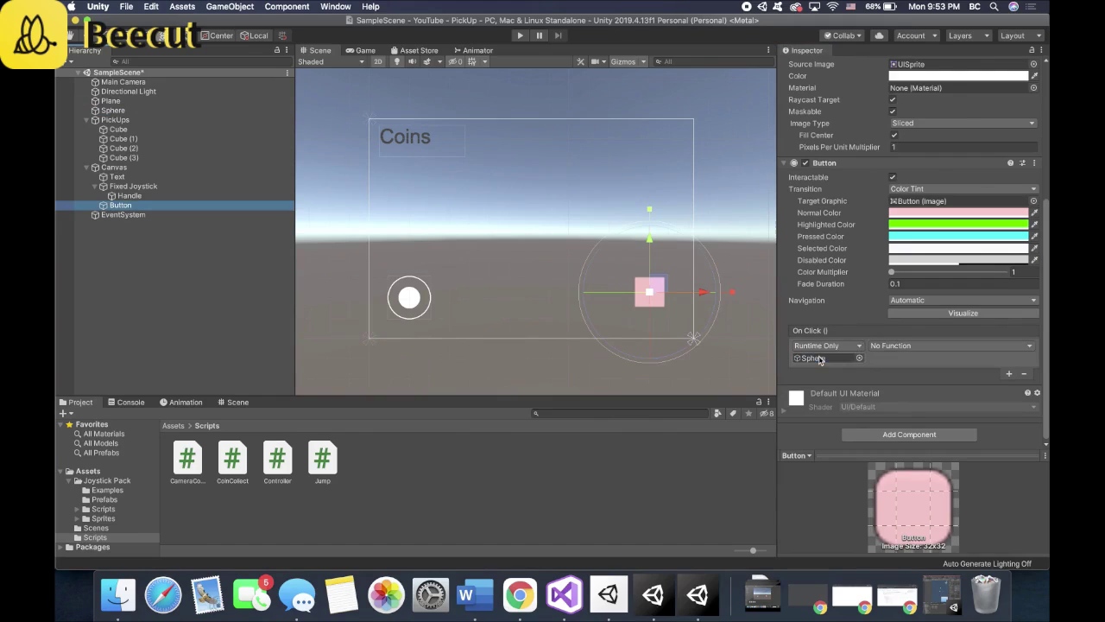
pyautogui.click(878, 345)
pyautogui.moveTo(898, 442)
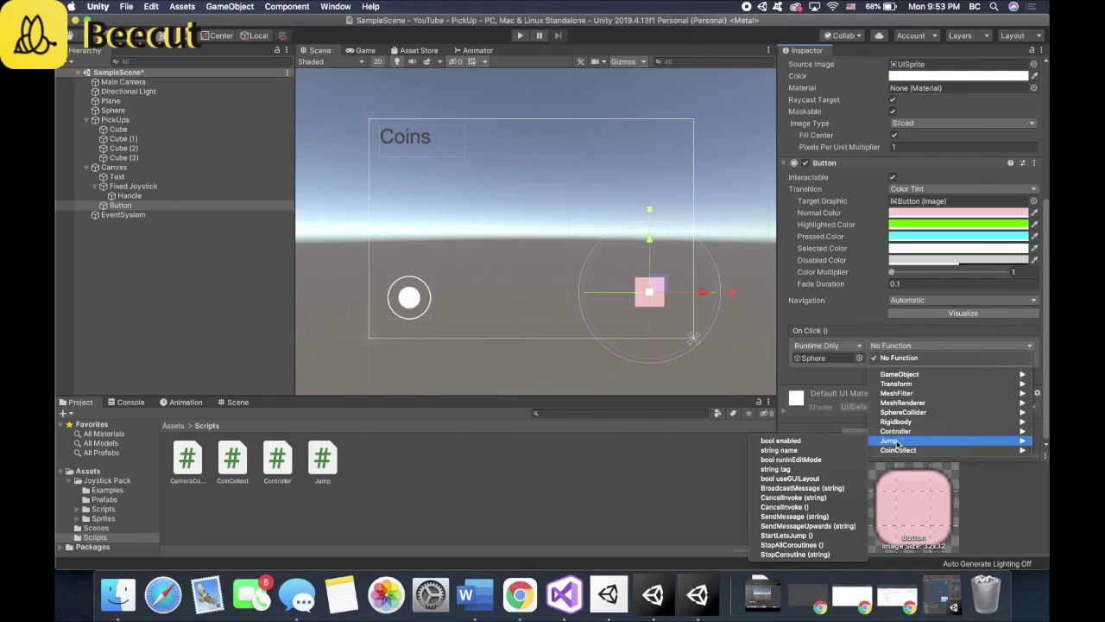
pyautogui.click(832, 537)
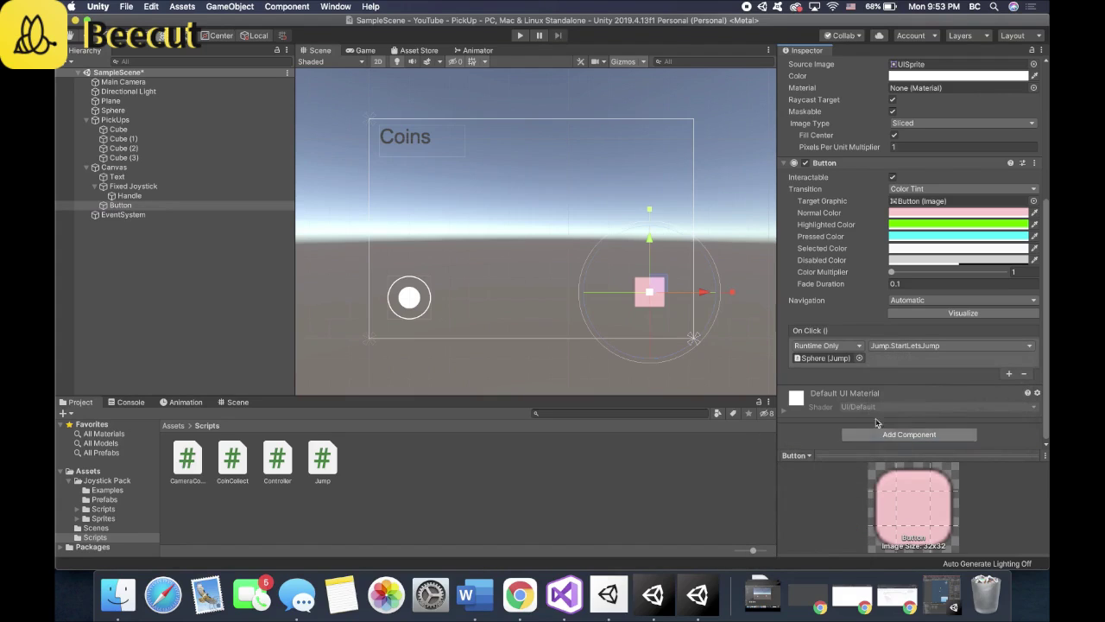
pyautogui.click(167, 84)
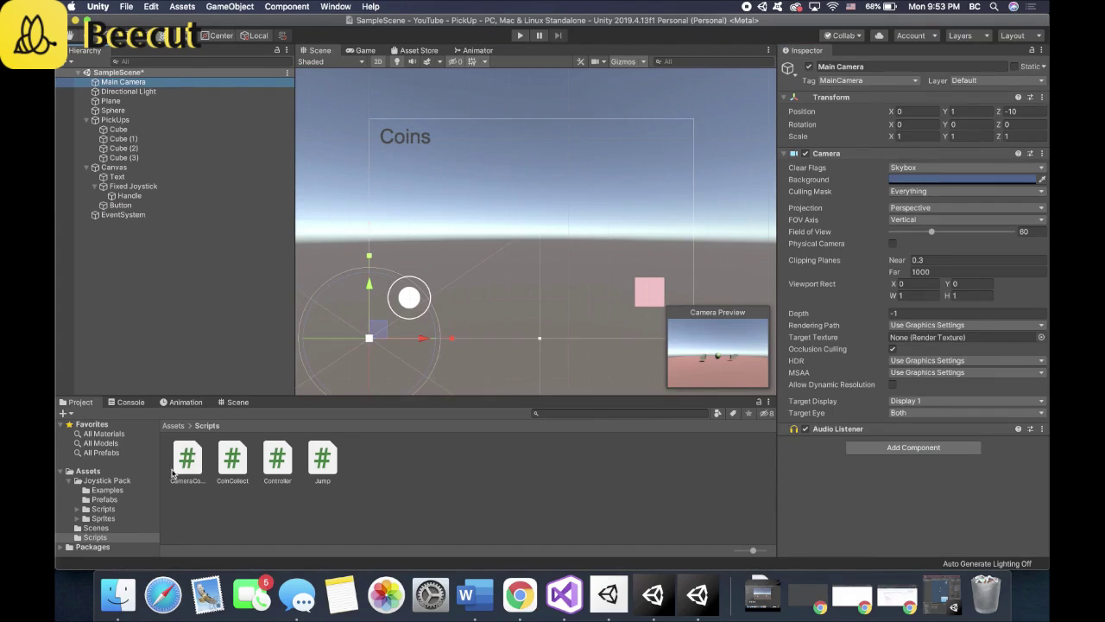
# Step: Add CameraController to Main Camera, set Position Y 10, Rotation X 45, and Player to Sphere
pyautogui.moveTo(187, 459); pyautogui.dragTo(847, 507)
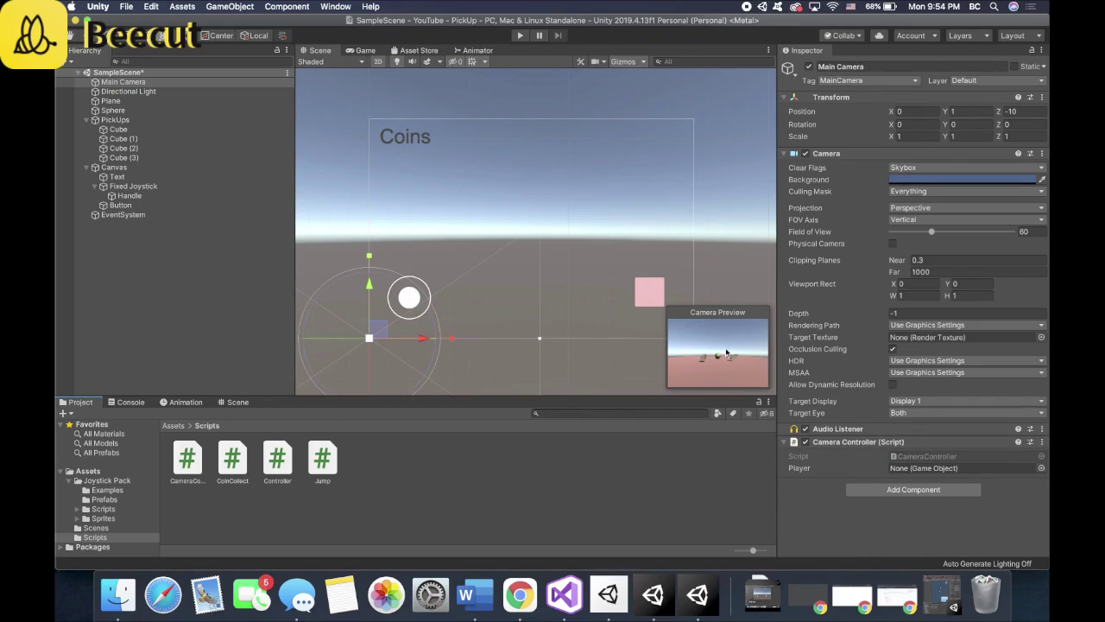
pyautogui.click(979, 112)
pyautogui.write('10')
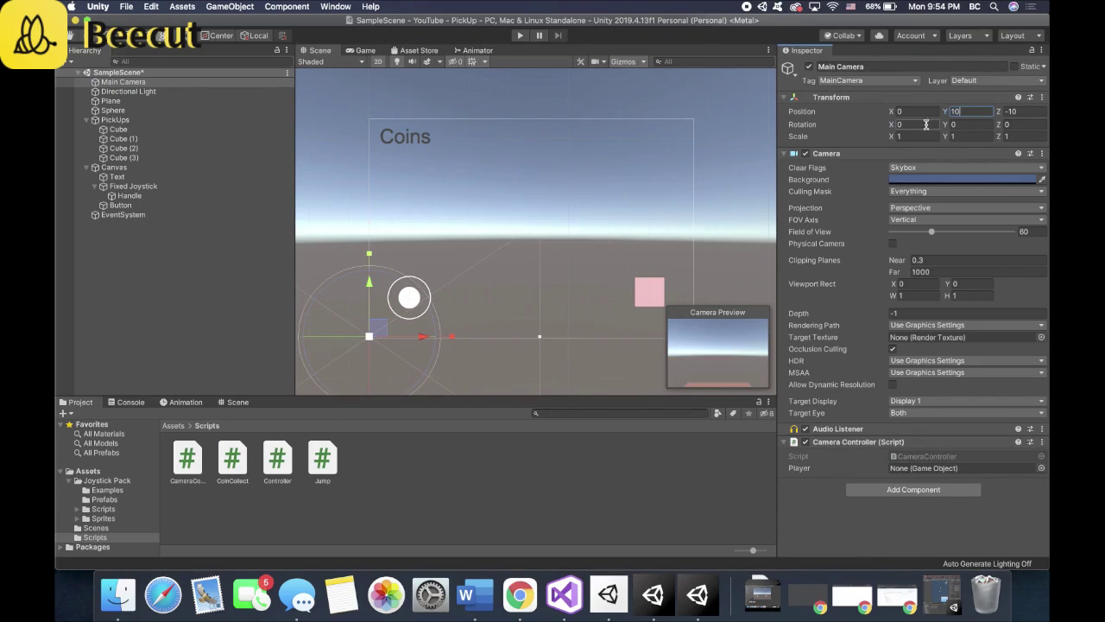
pyautogui.click(925, 125)
pyautogui.write('45')
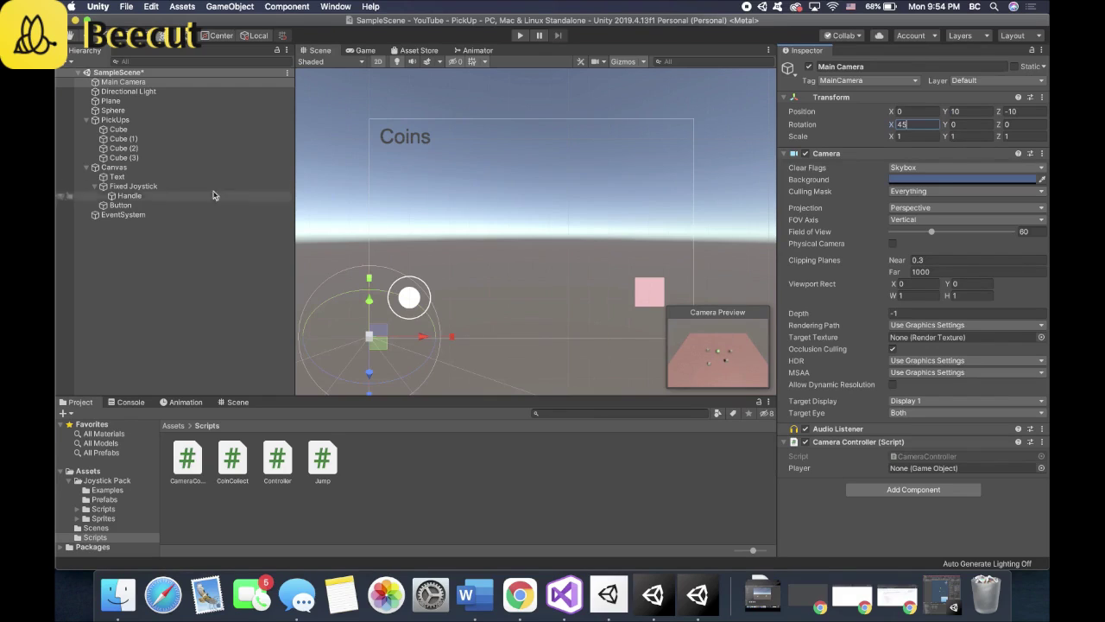
pyautogui.moveTo(199, 111); pyautogui.dragTo(993, 469)
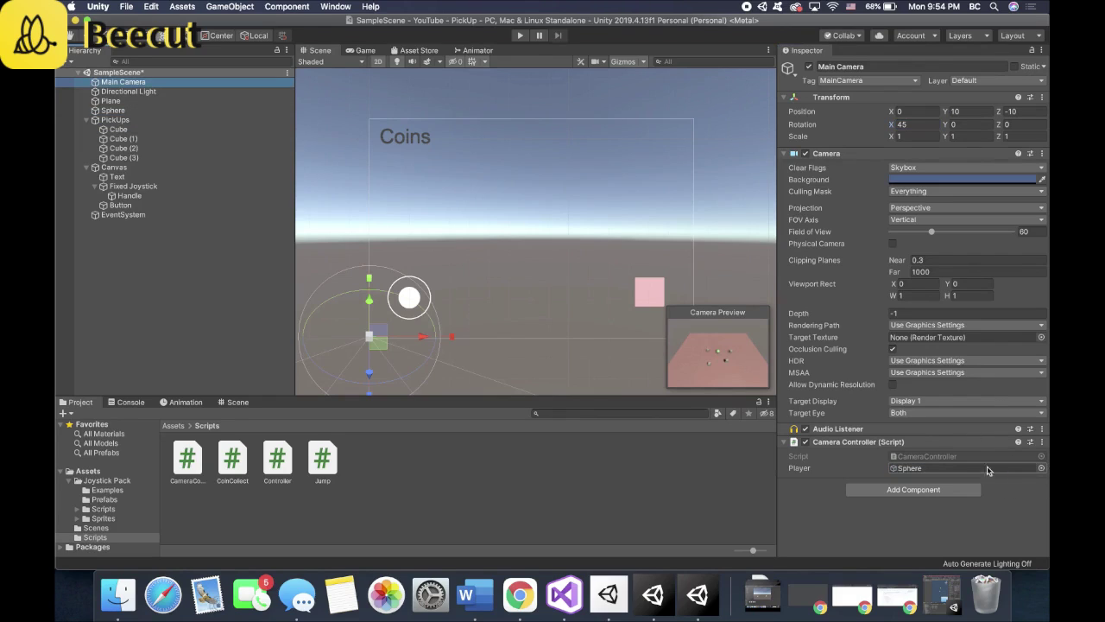
# Step: Enter Play mode and roll the sphere with the joystick to collect all four coins
pyautogui.click(520, 35)
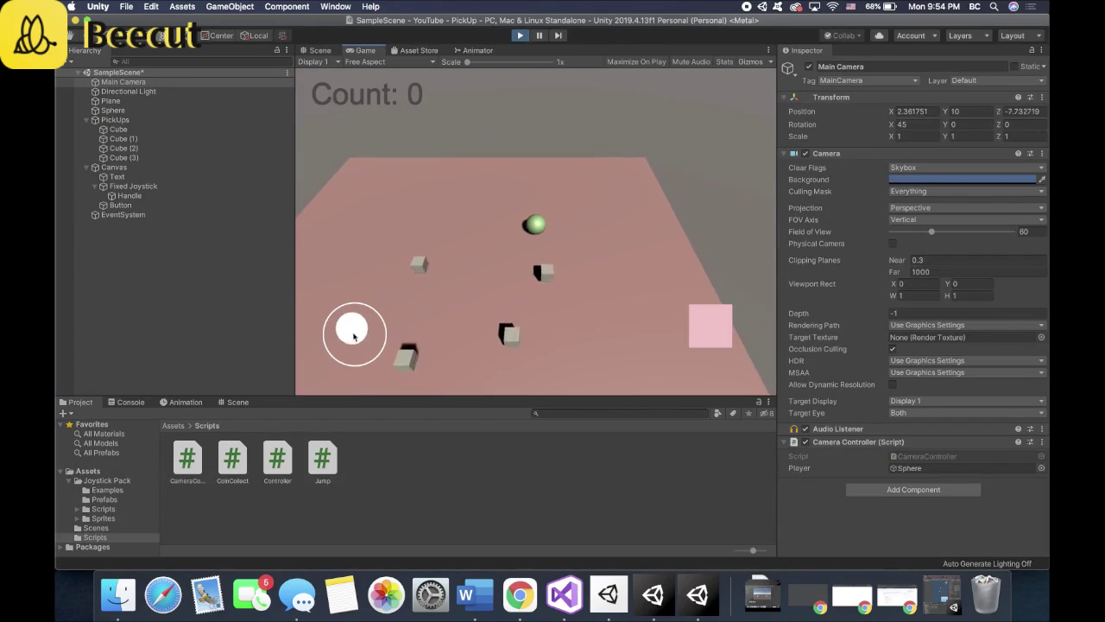
pyautogui.moveTo(354, 337)
pyautogui.mouseDown()
pyautogui.moveTo(361, 330)
pyautogui.moveTo(347, 337)
pyautogui.moveTo(358, 342)
pyautogui.moveTo(345, 360)
pyautogui.moveTo(351, 329)
pyautogui.moveTo(388, 335)
pyautogui.moveTo(363, 333)
pyautogui.mouseUp()
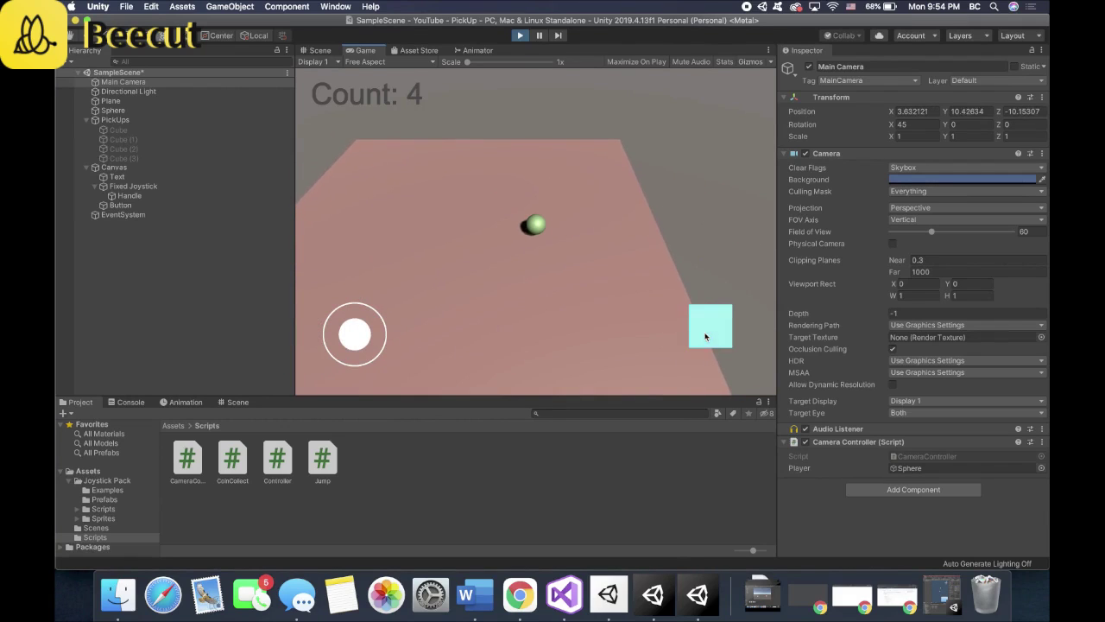